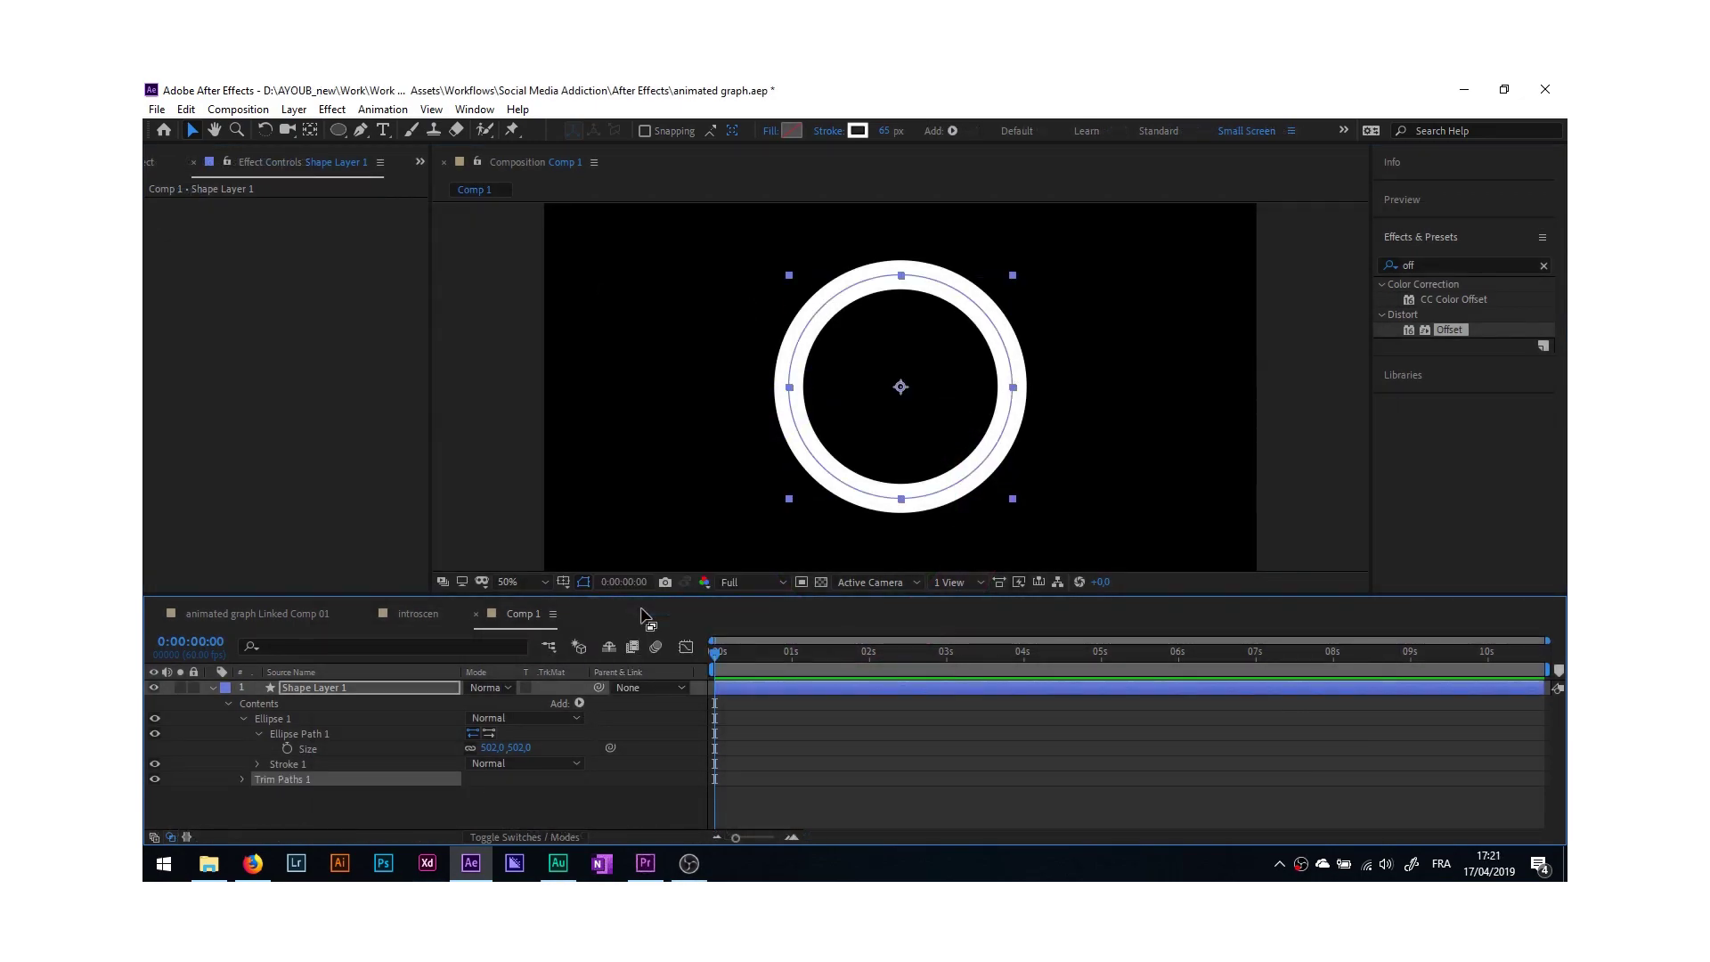
Trim the ring's start to a partial arc and give its stroke a diagonal blue-to-red gradient.
{"action": "left_click", "coordinate": [243, 780]}
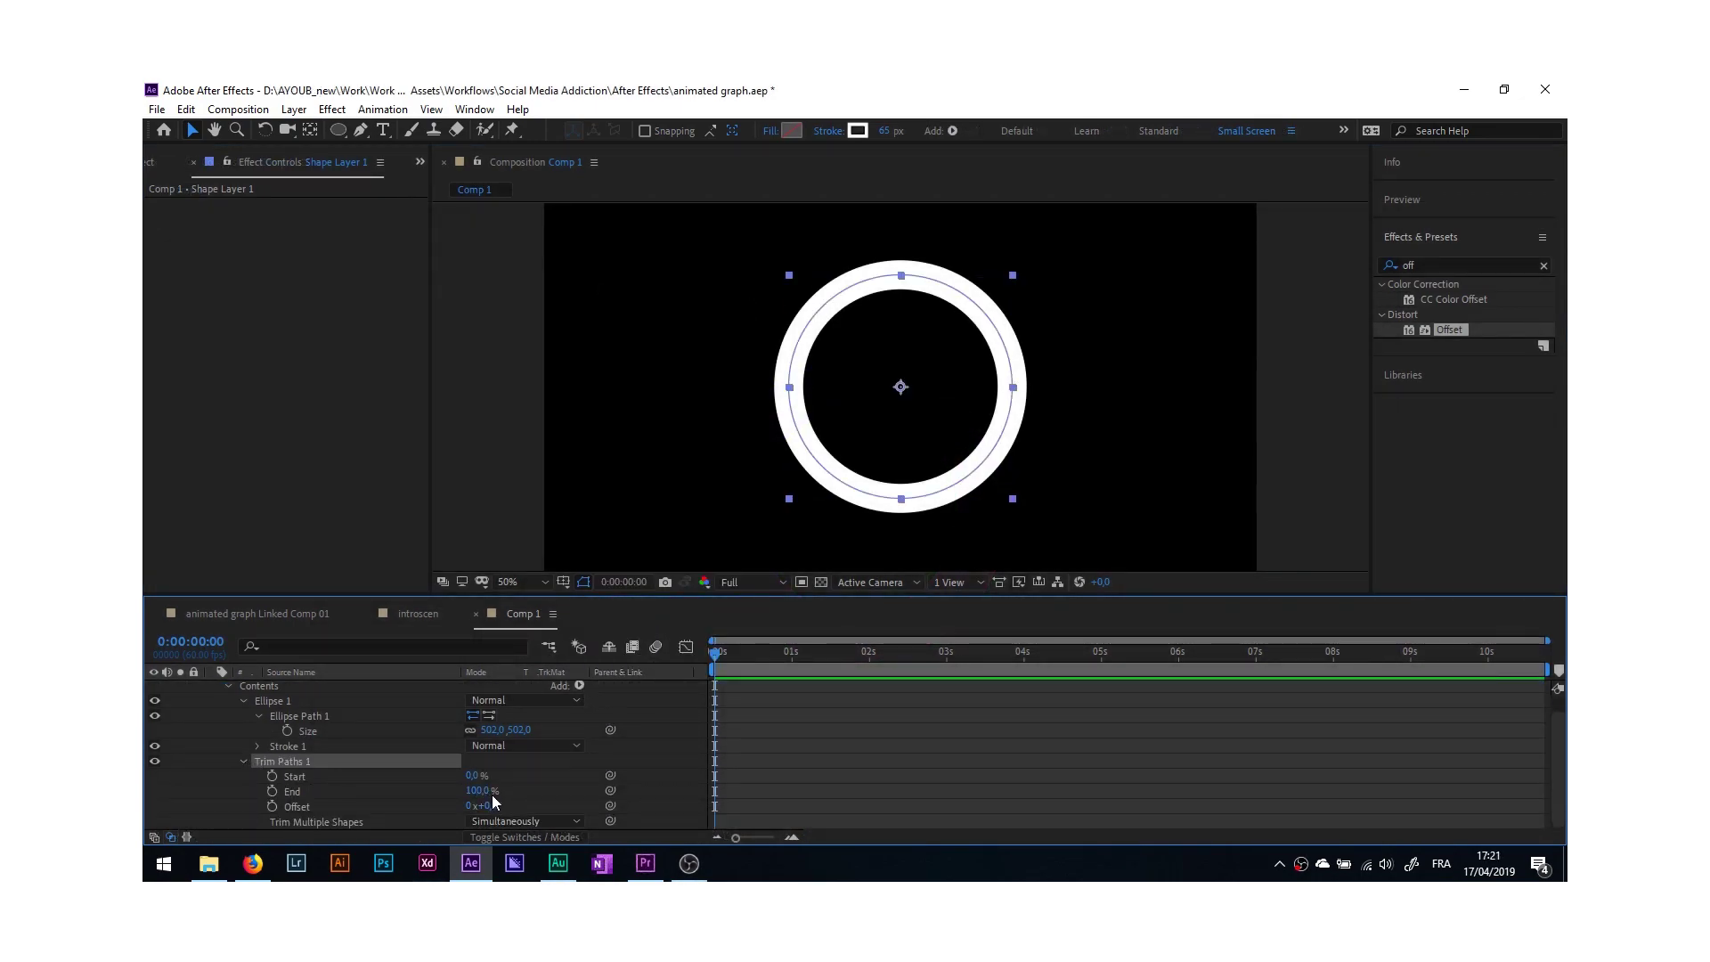
{"action": "left_click_drag", "start_coordinate": [475, 776], "coordinate": [502, 774]}
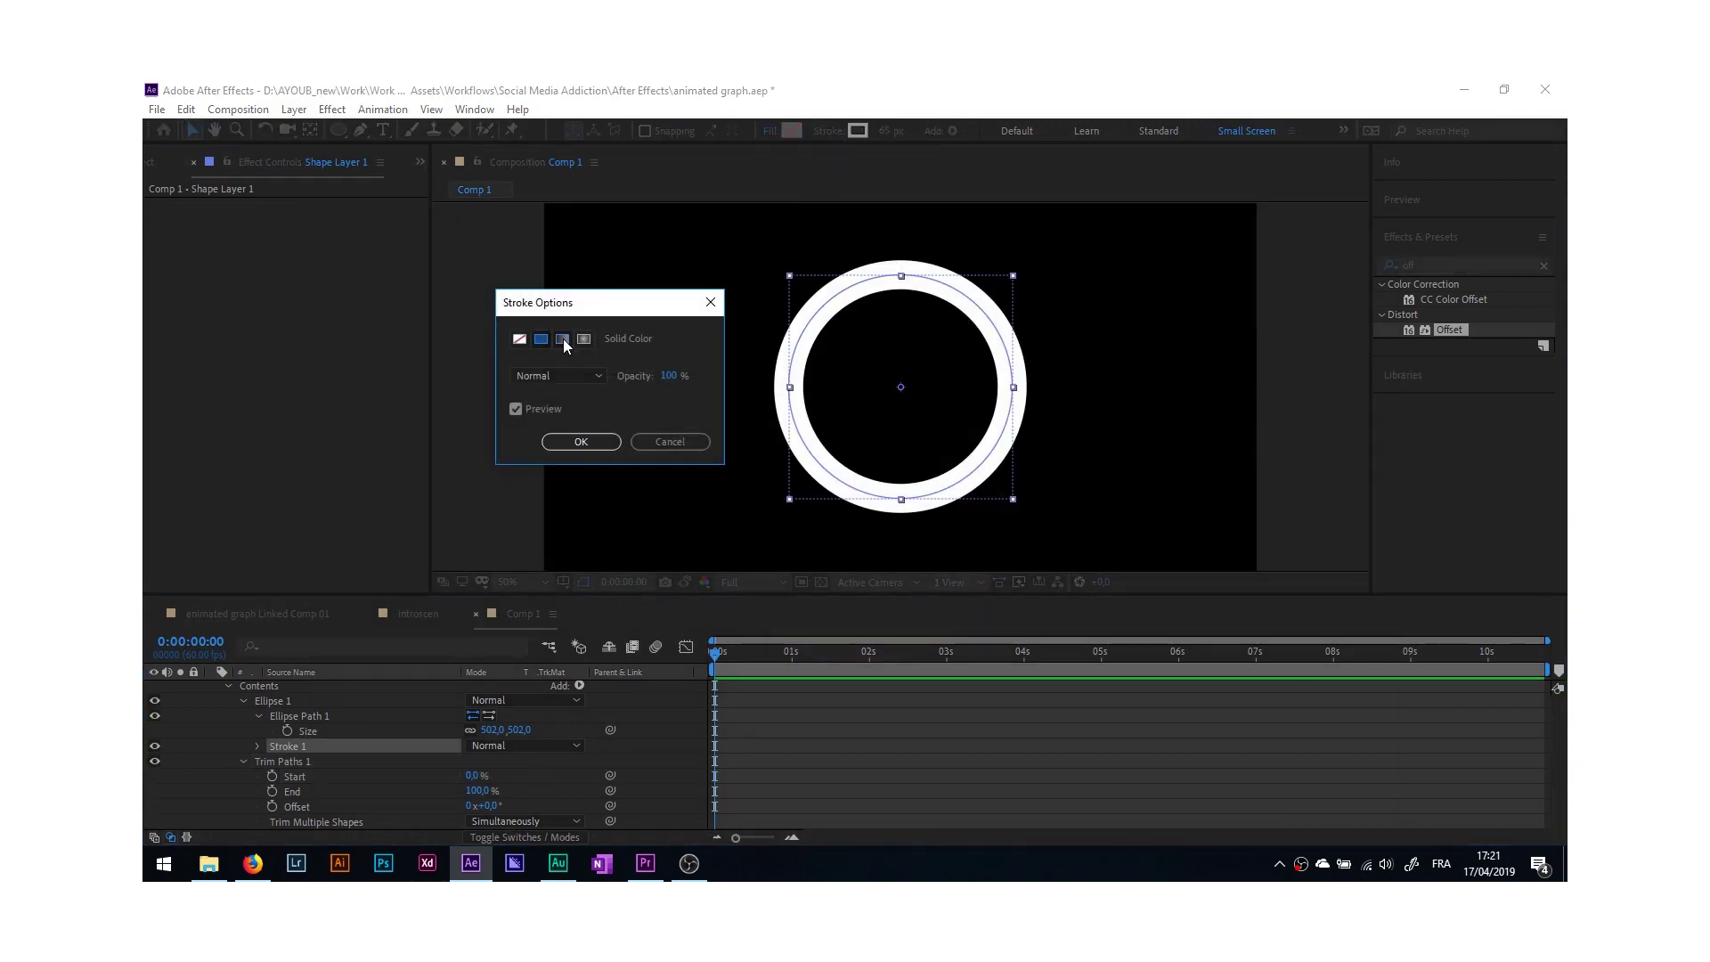
{"action": "left_click", "coordinate": [563, 339]}
{"action": "left_click", "coordinate": [580, 442]}
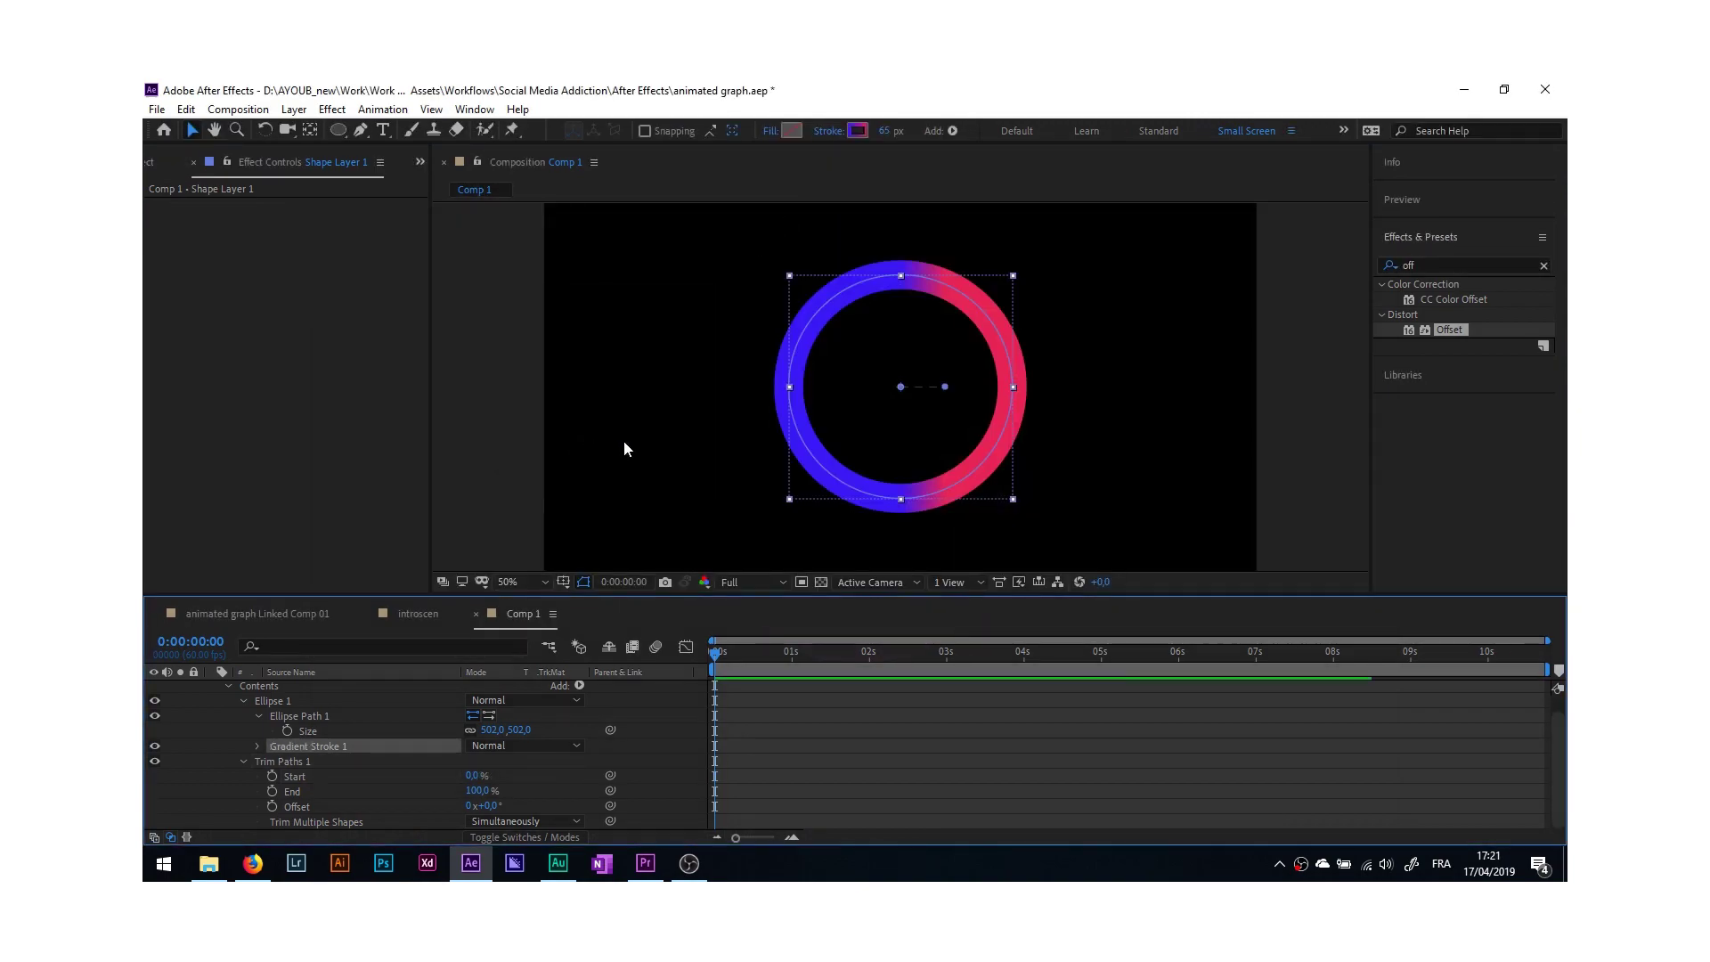
{"action": "left_click_drag", "start_coordinate": [944, 387], "coordinate": [964, 458]}
{"action": "left_click_drag", "start_coordinate": [901, 387], "coordinate": [814, 322]}
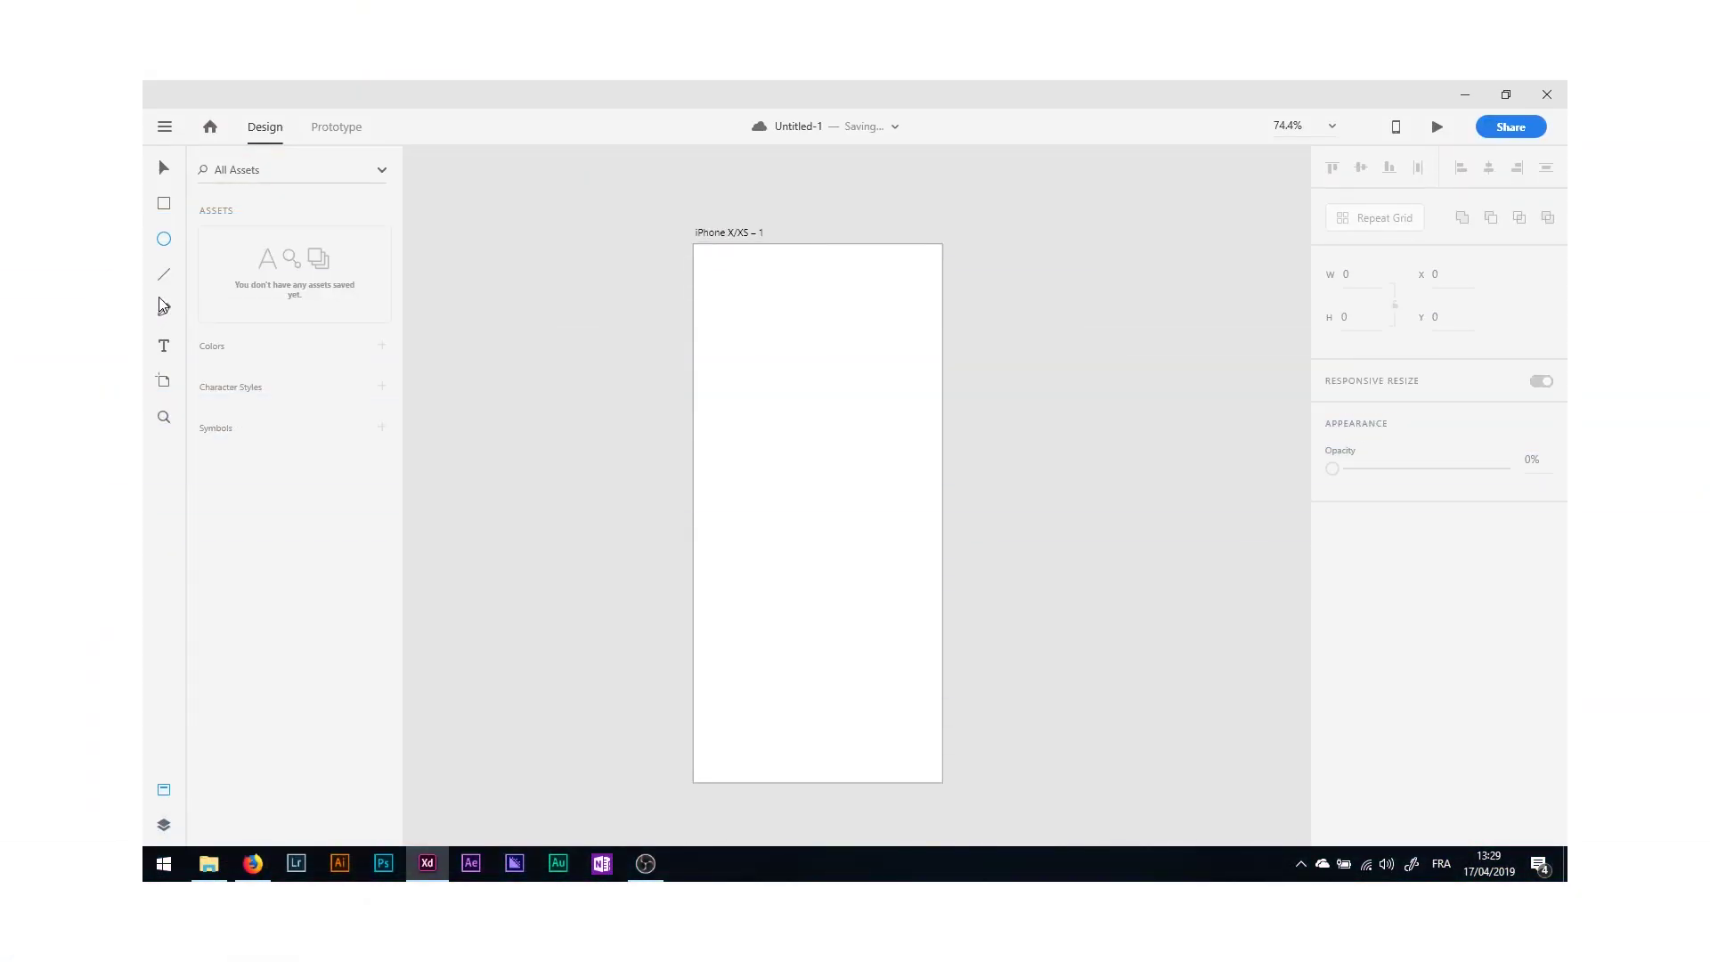
Draw a 248×248 circle from the artboard centre and remove its fill.
{"action": "left_click", "coordinate": [163, 240]}
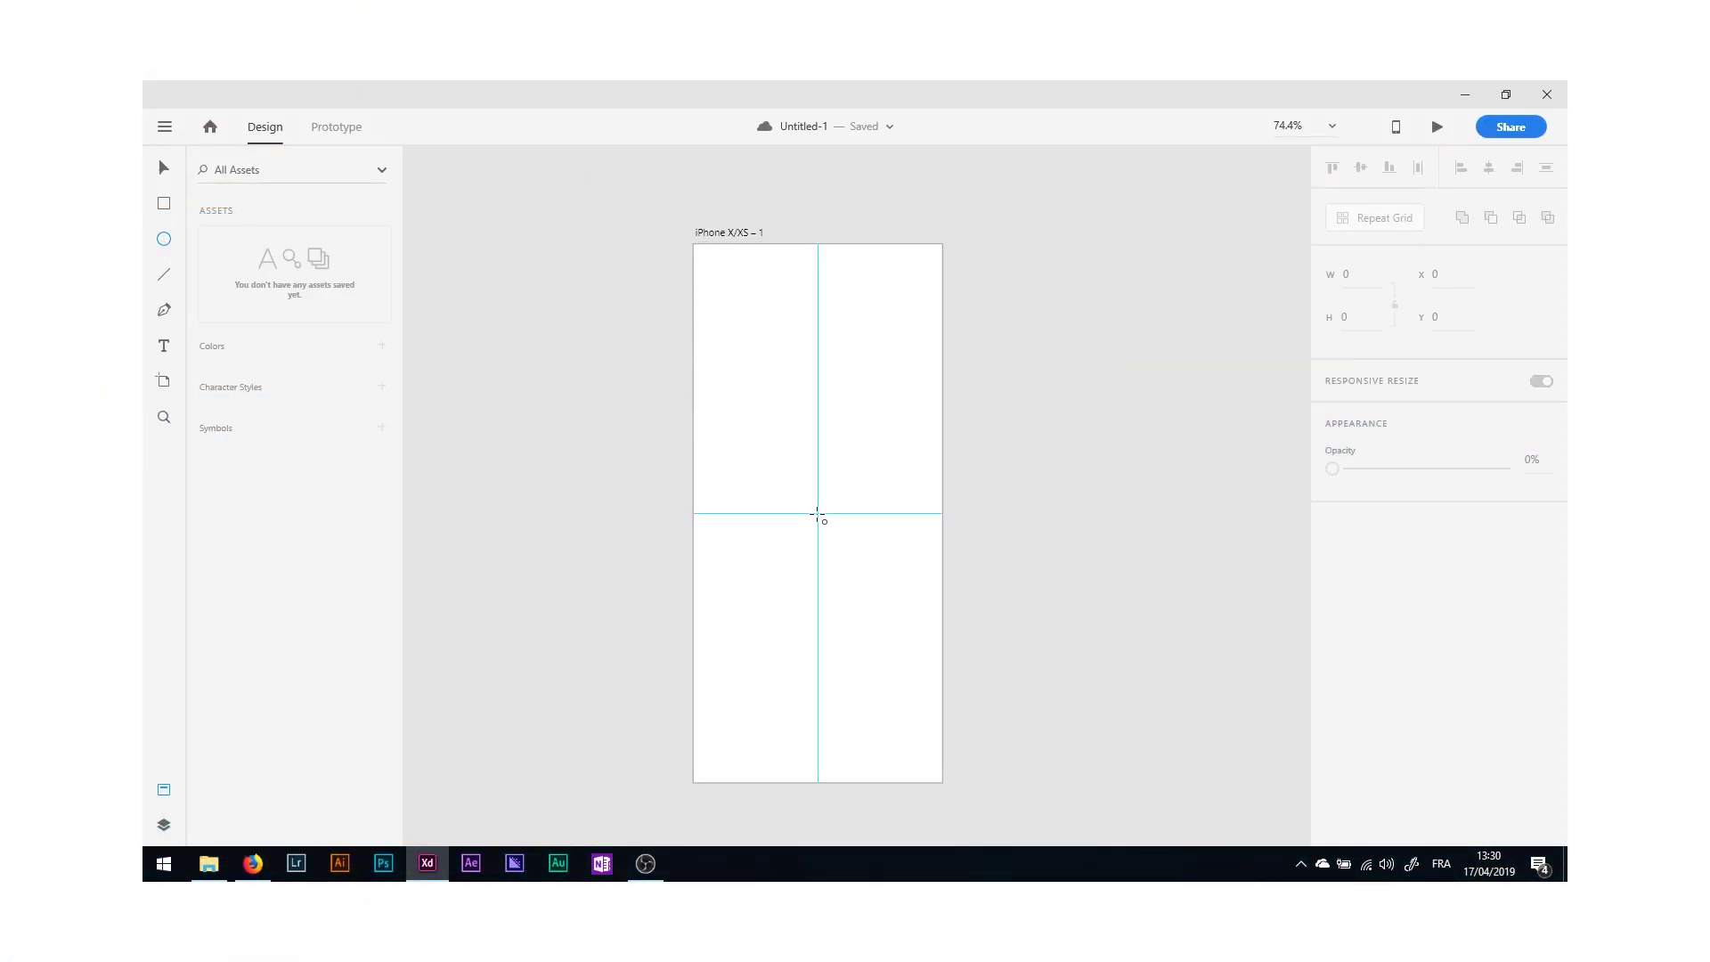
{"action": "mouse_move", "coordinate": [818, 513]}
{"action": "left_mouse_down"}
{"action": "mouse_move", "coordinate": [917, 618]}
{"action": "mouse_move", "coordinate": [881, 584]}
{"action": "mouse_move", "coordinate": [900, 622]}
{"action": "left_mouse_up"}
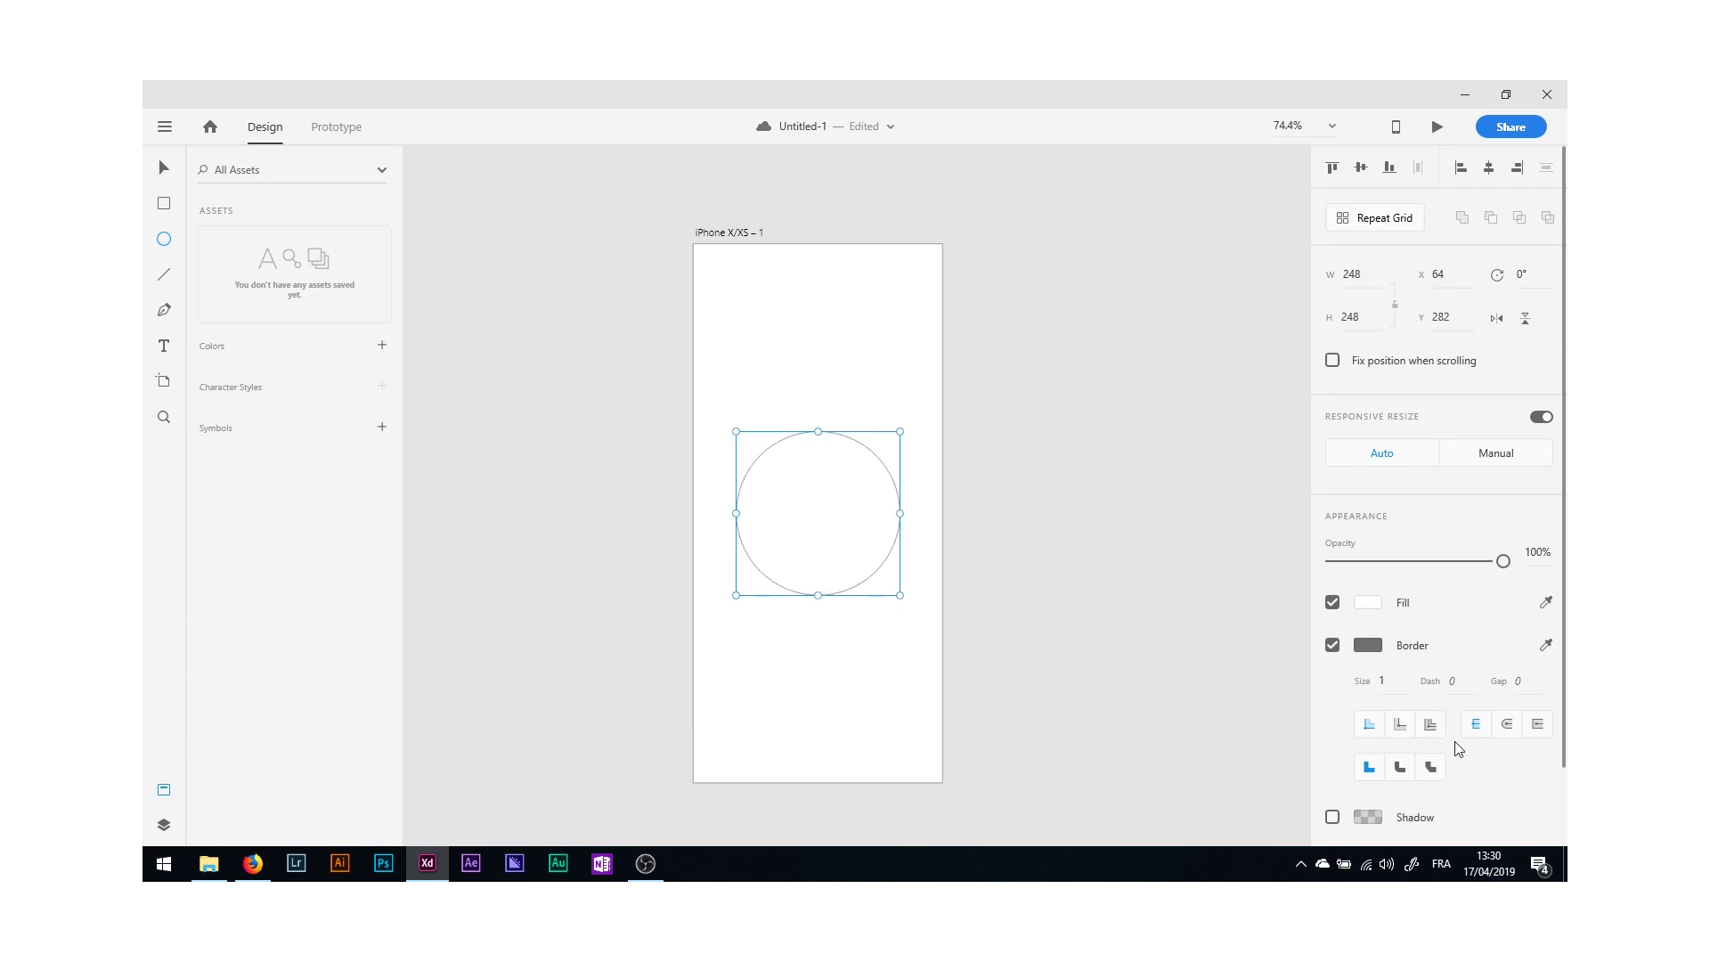
{"action": "left_click", "coordinate": [1333, 603]}
Give the circle a #41FFAD green border and save that colour to the Assets colours.
{"action": "left_click", "coordinate": [1377, 653]}
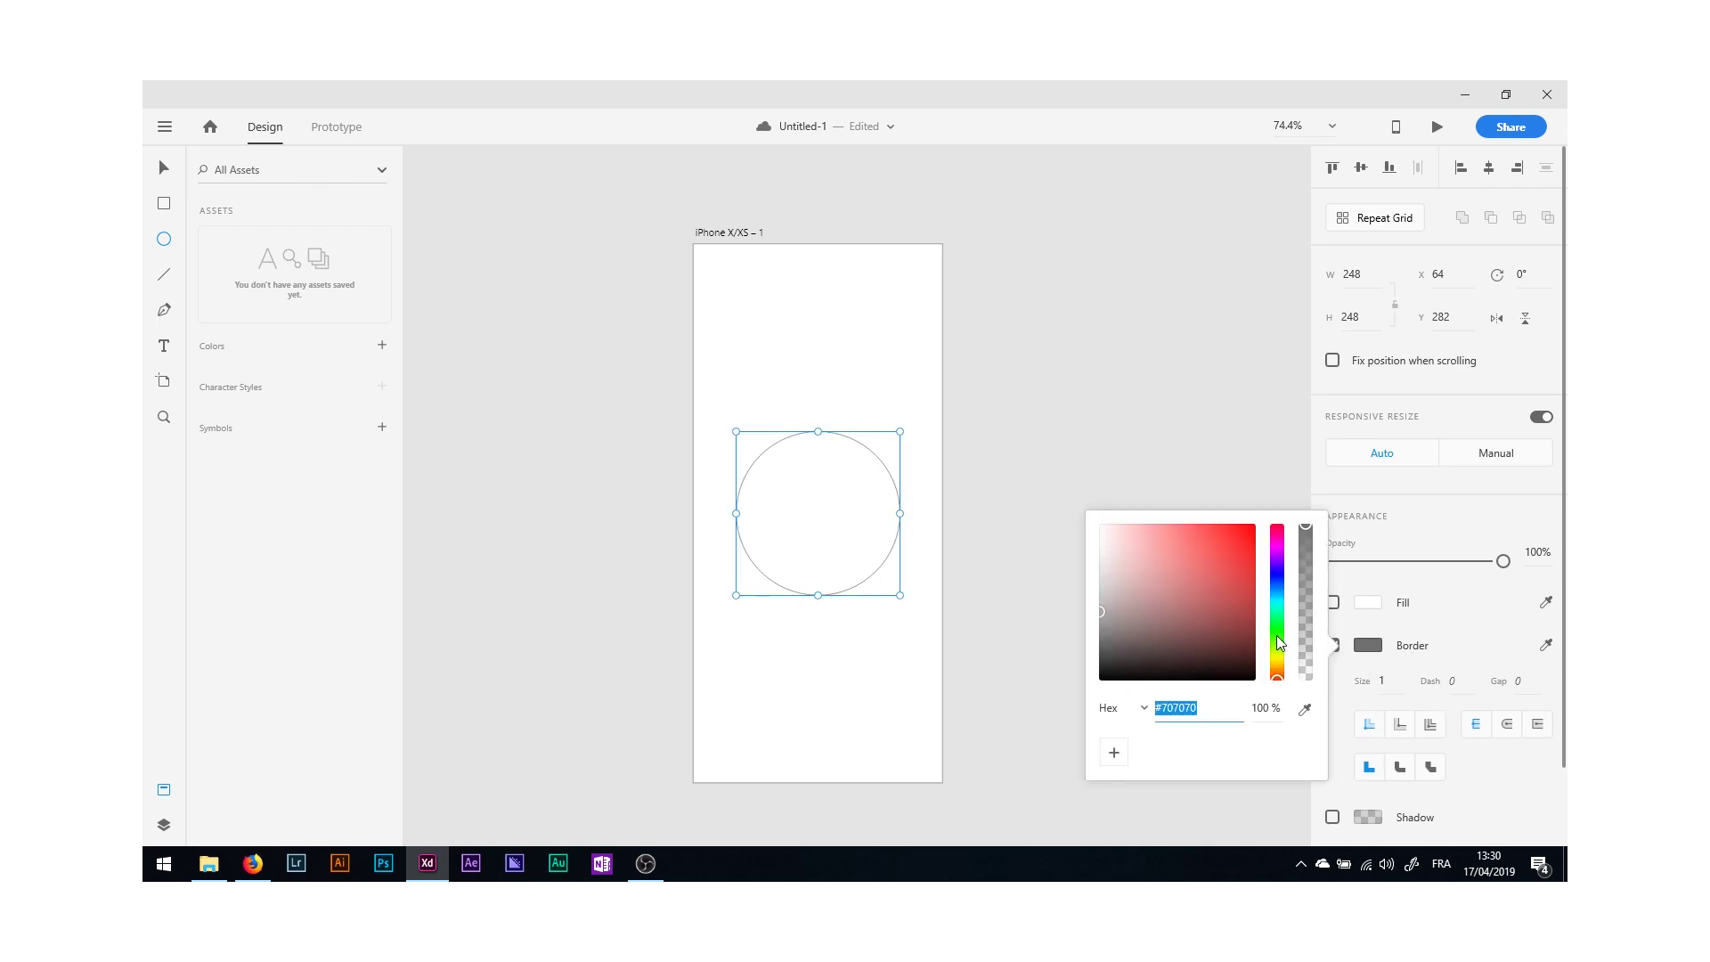
{"action": "left_click_drag", "start_coordinate": [1279, 643], "coordinate": [1278, 614]}
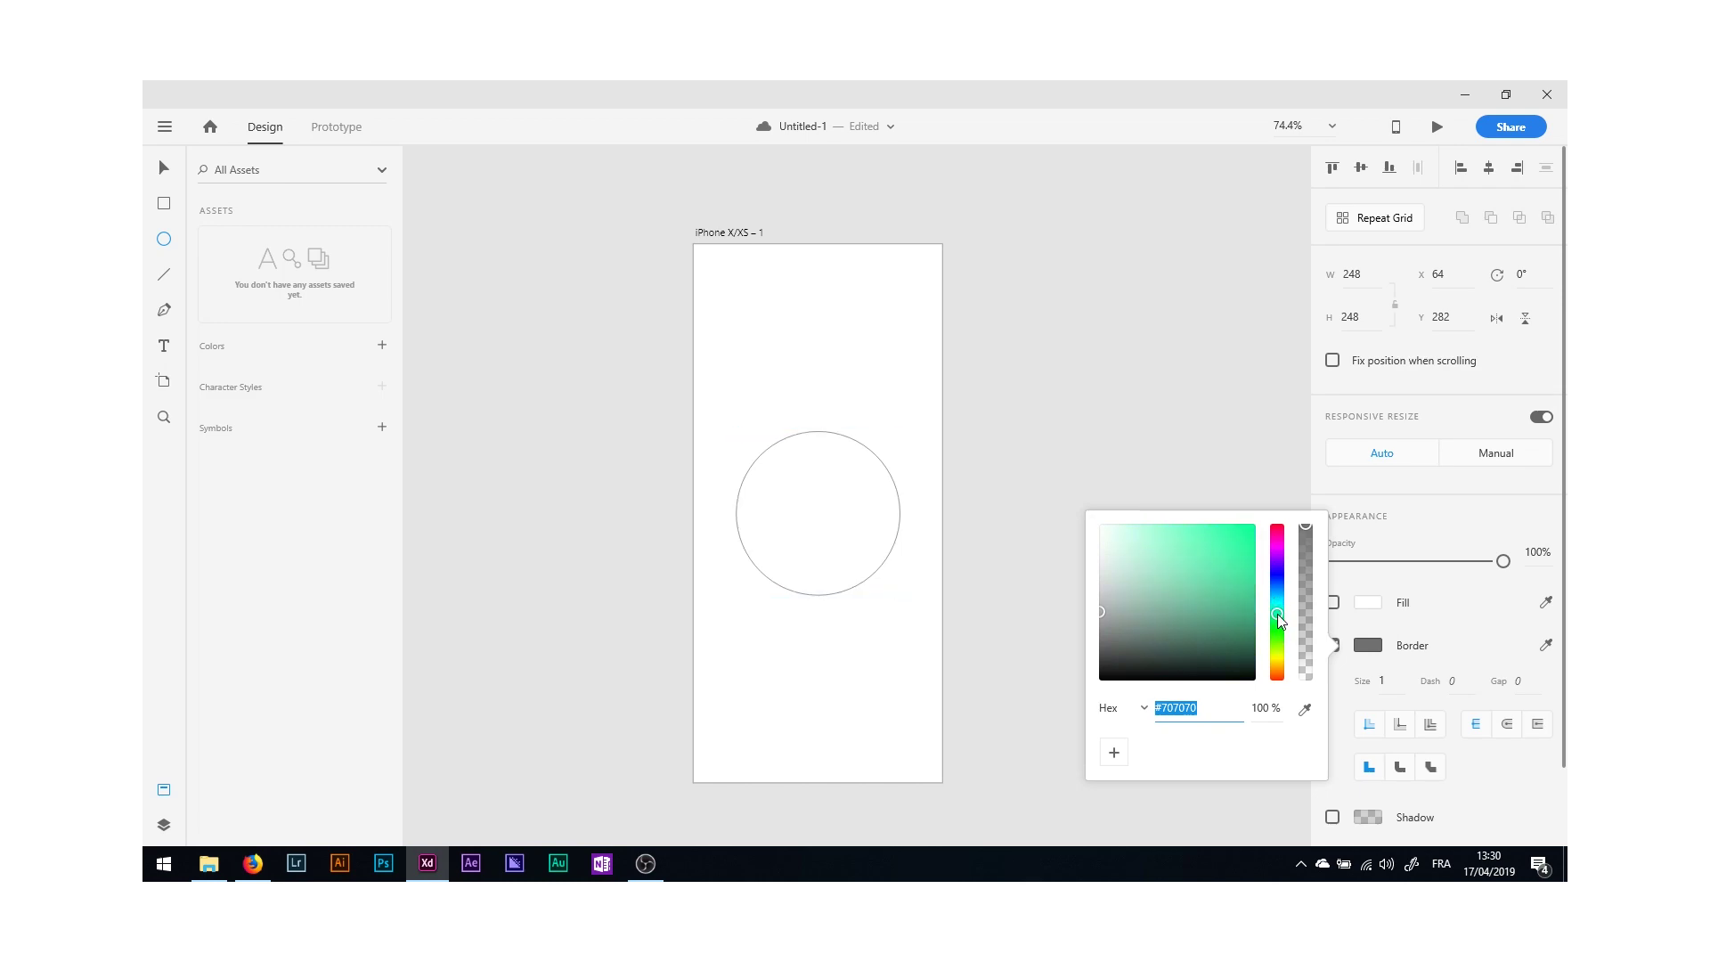
{"action": "left_click_drag", "start_coordinate": [1209, 547], "coordinate": [1216, 525]}
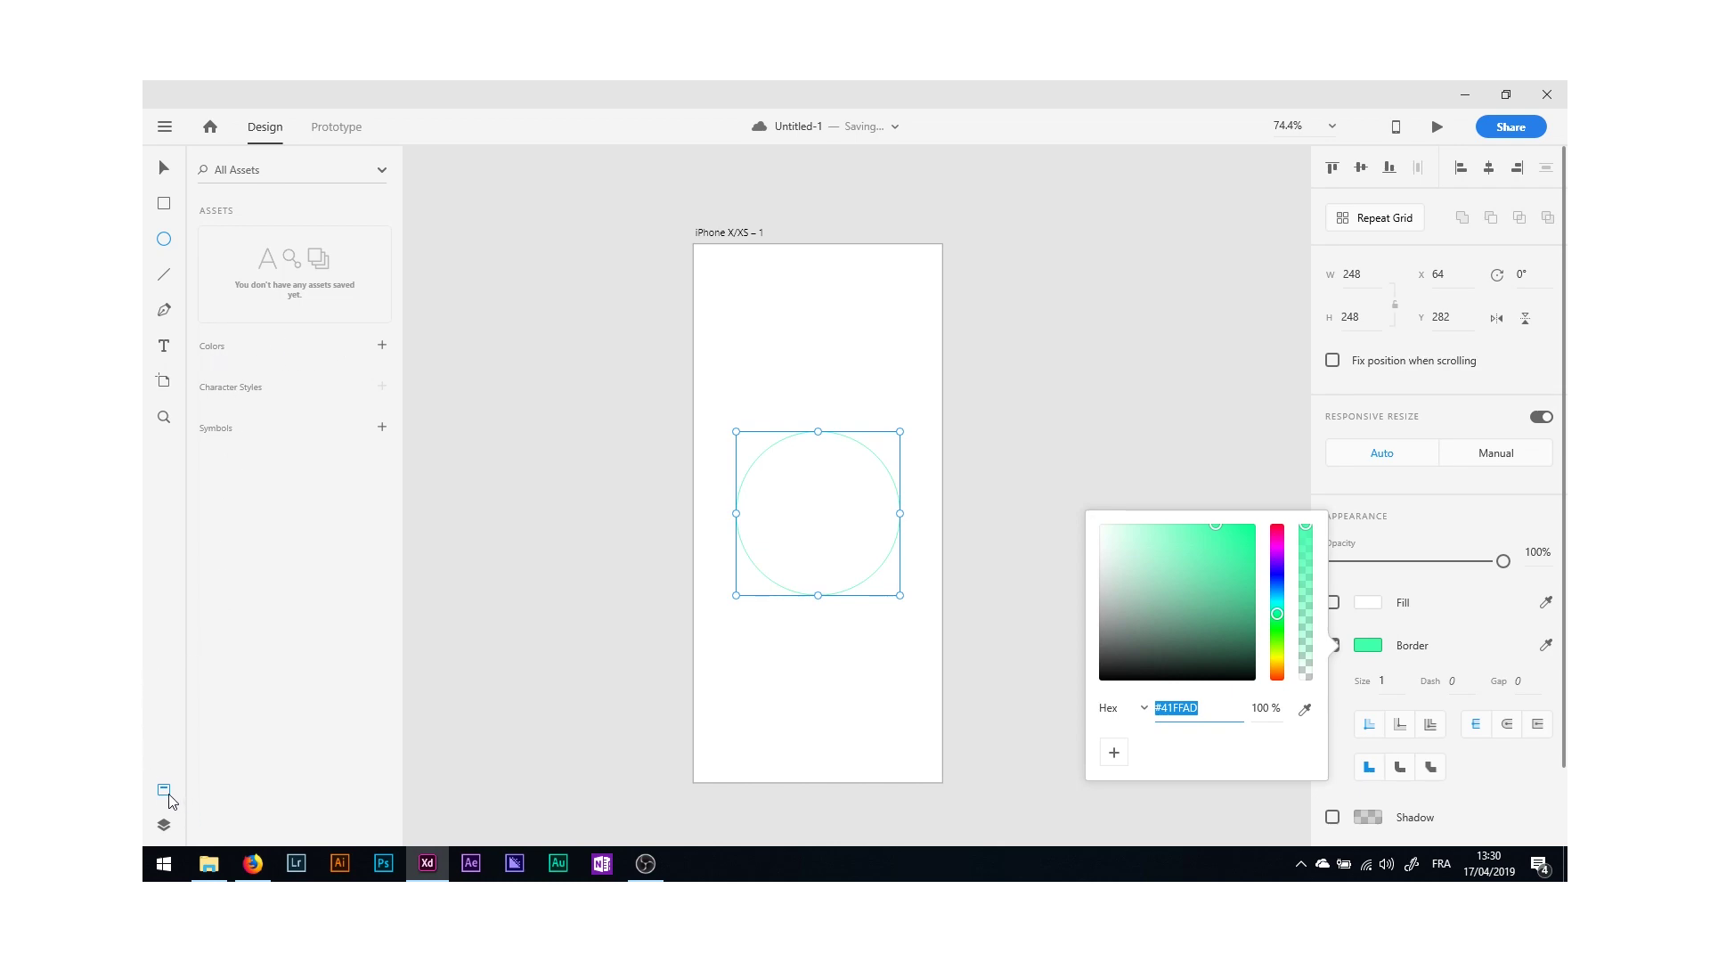
{"action": "left_click", "coordinate": [382, 346]}
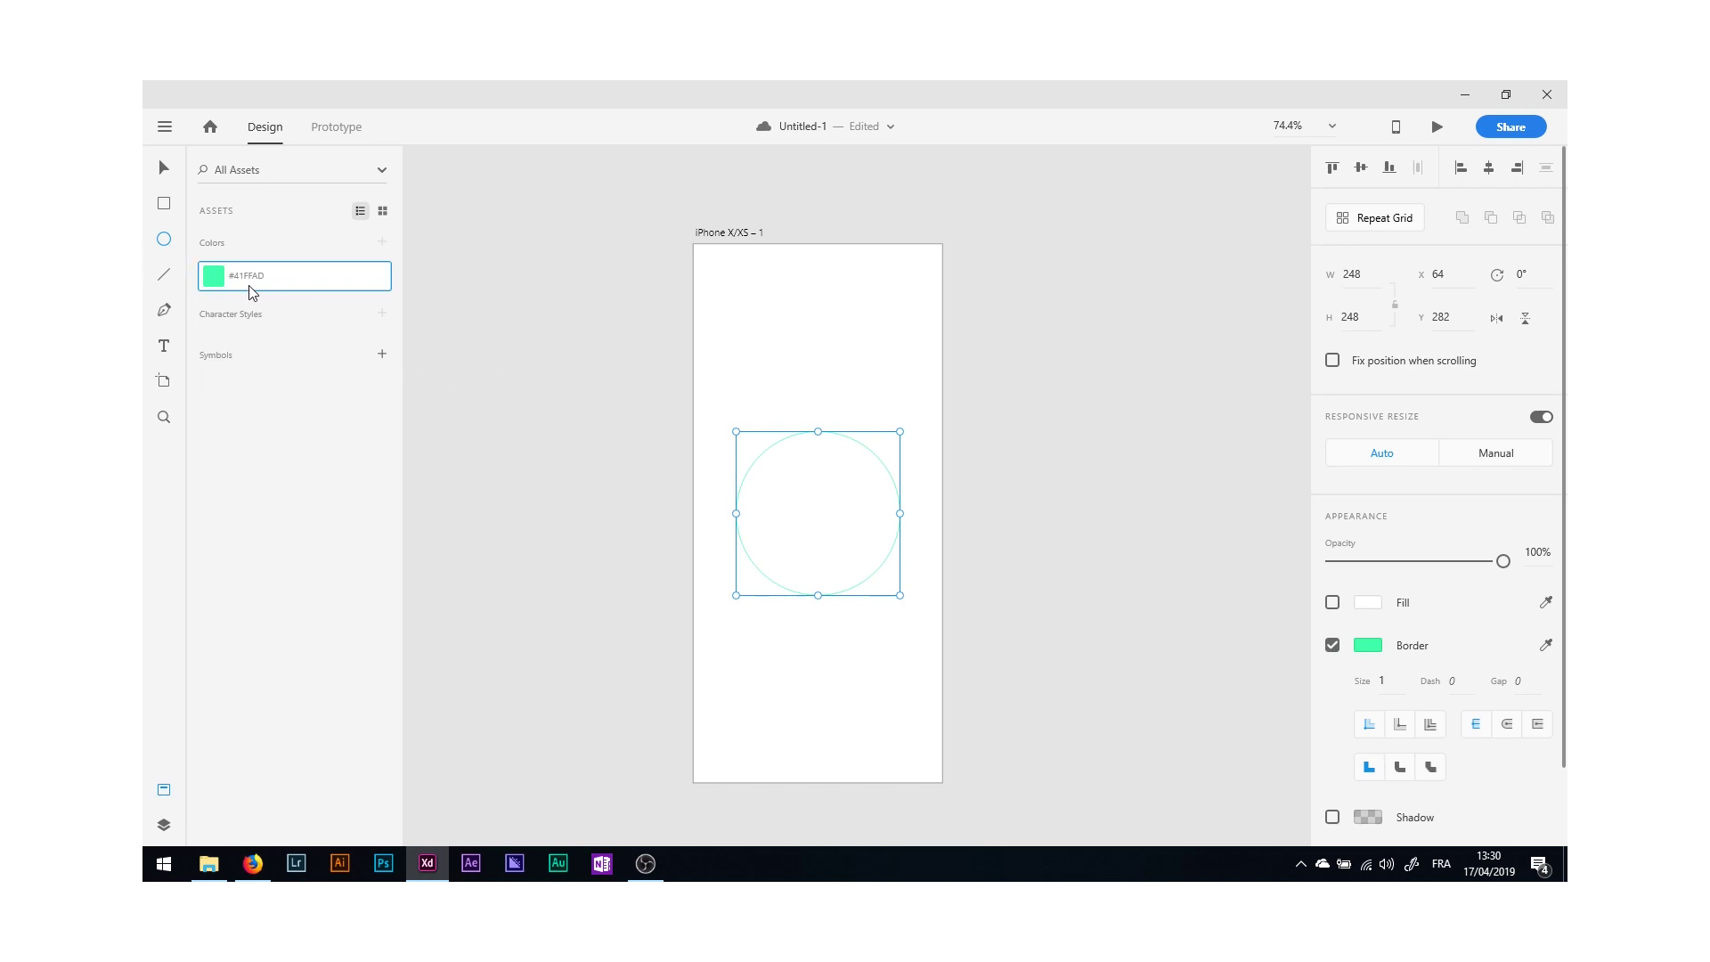
Set the border size to 50 and the dash gap to 3000.
{"action": "left_click", "coordinate": [1392, 686]}
{"action": "type", "text": "500"}
{"action": "key", "text": "Return"}
{"action": "left_click", "coordinate": [1528, 682]}
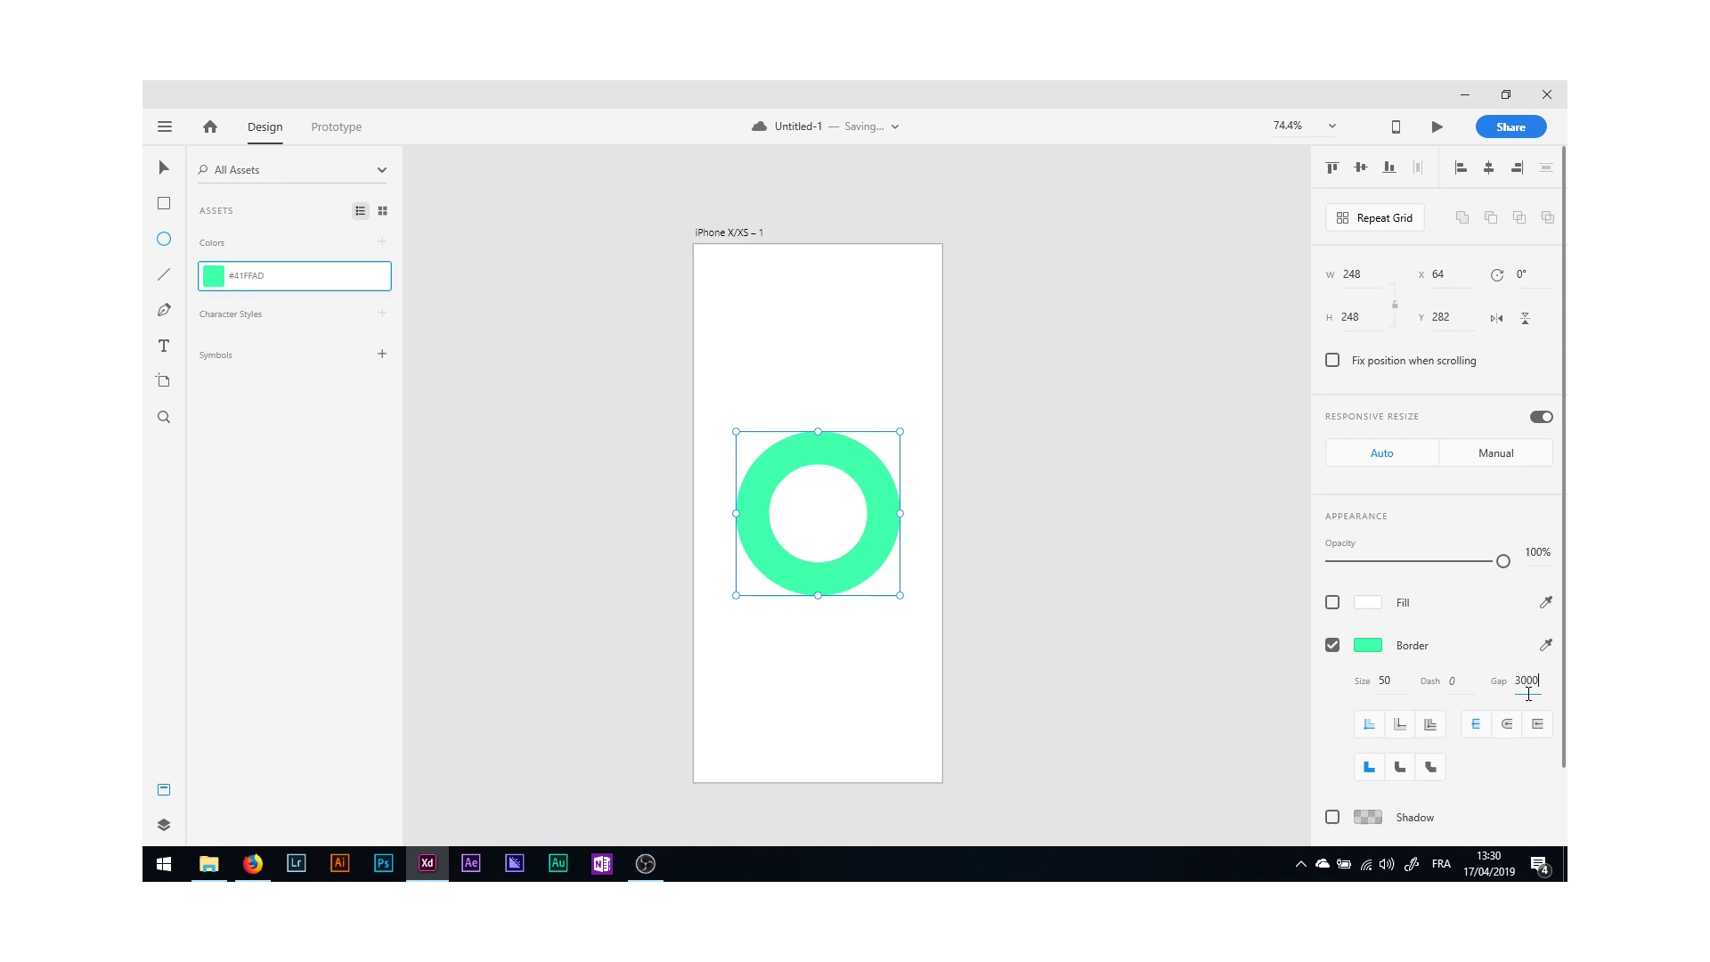
{"action": "type", "text": "3000"}
{"action": "key", "text": "Return"}
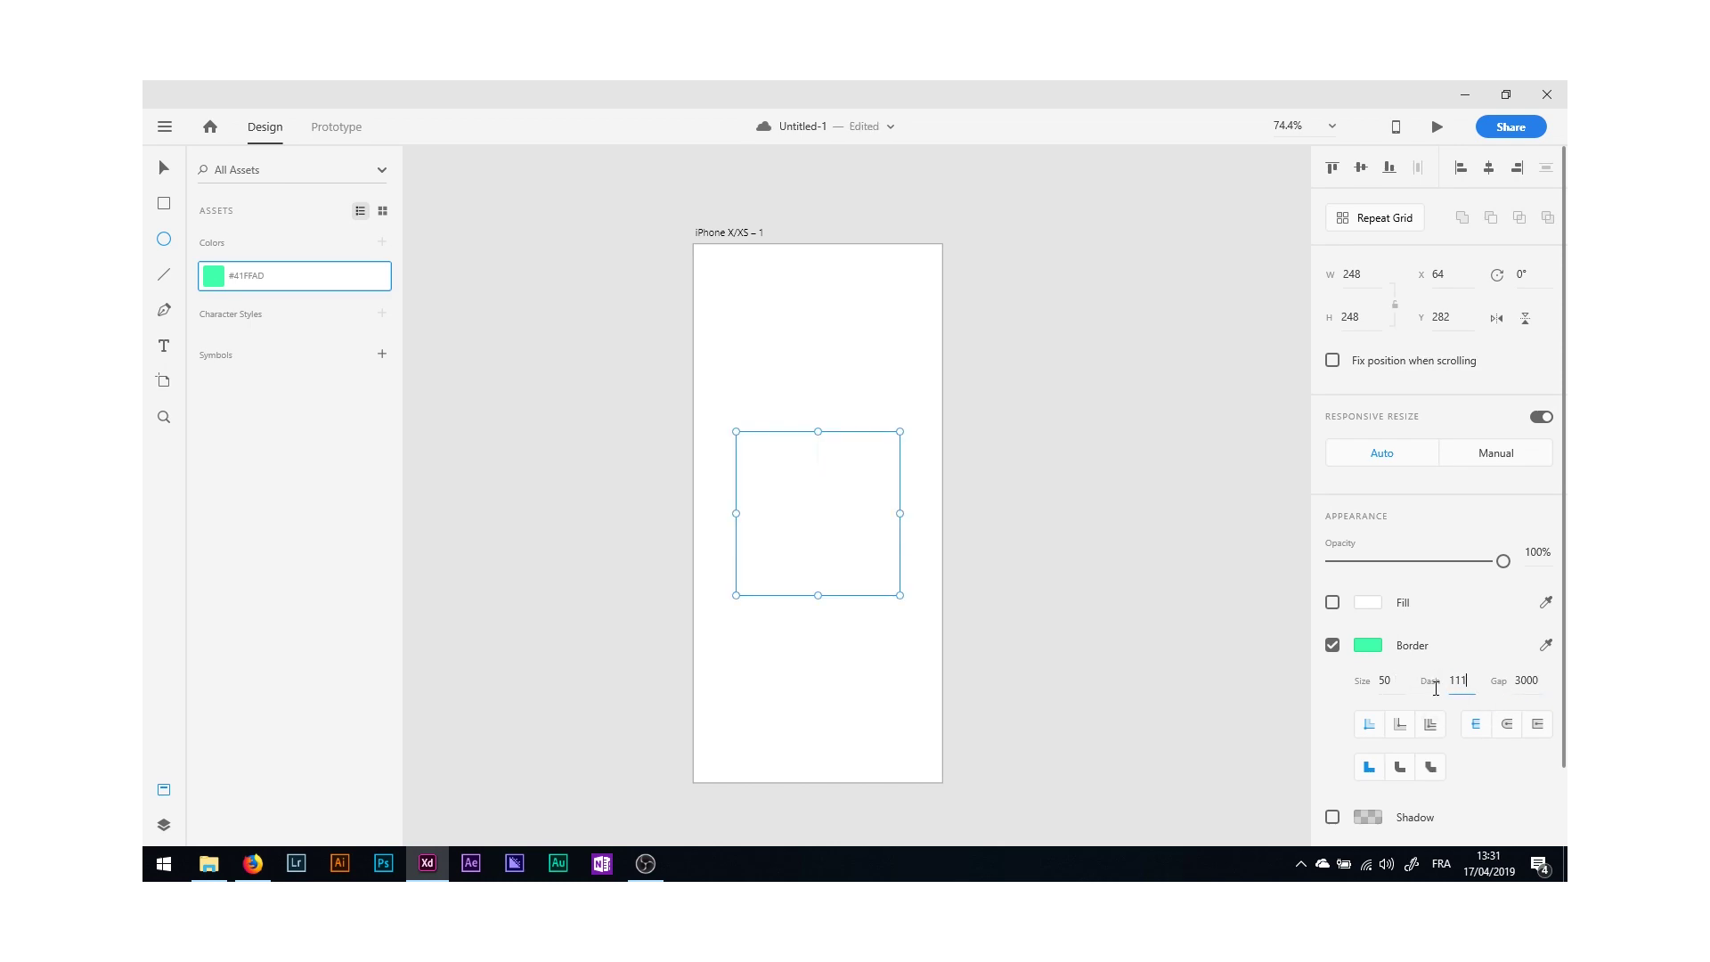
Give the border dash round caps and a dash length of 50.
{"action": "key", "text": "Up"}
{"action": "key", "text": "Up"}
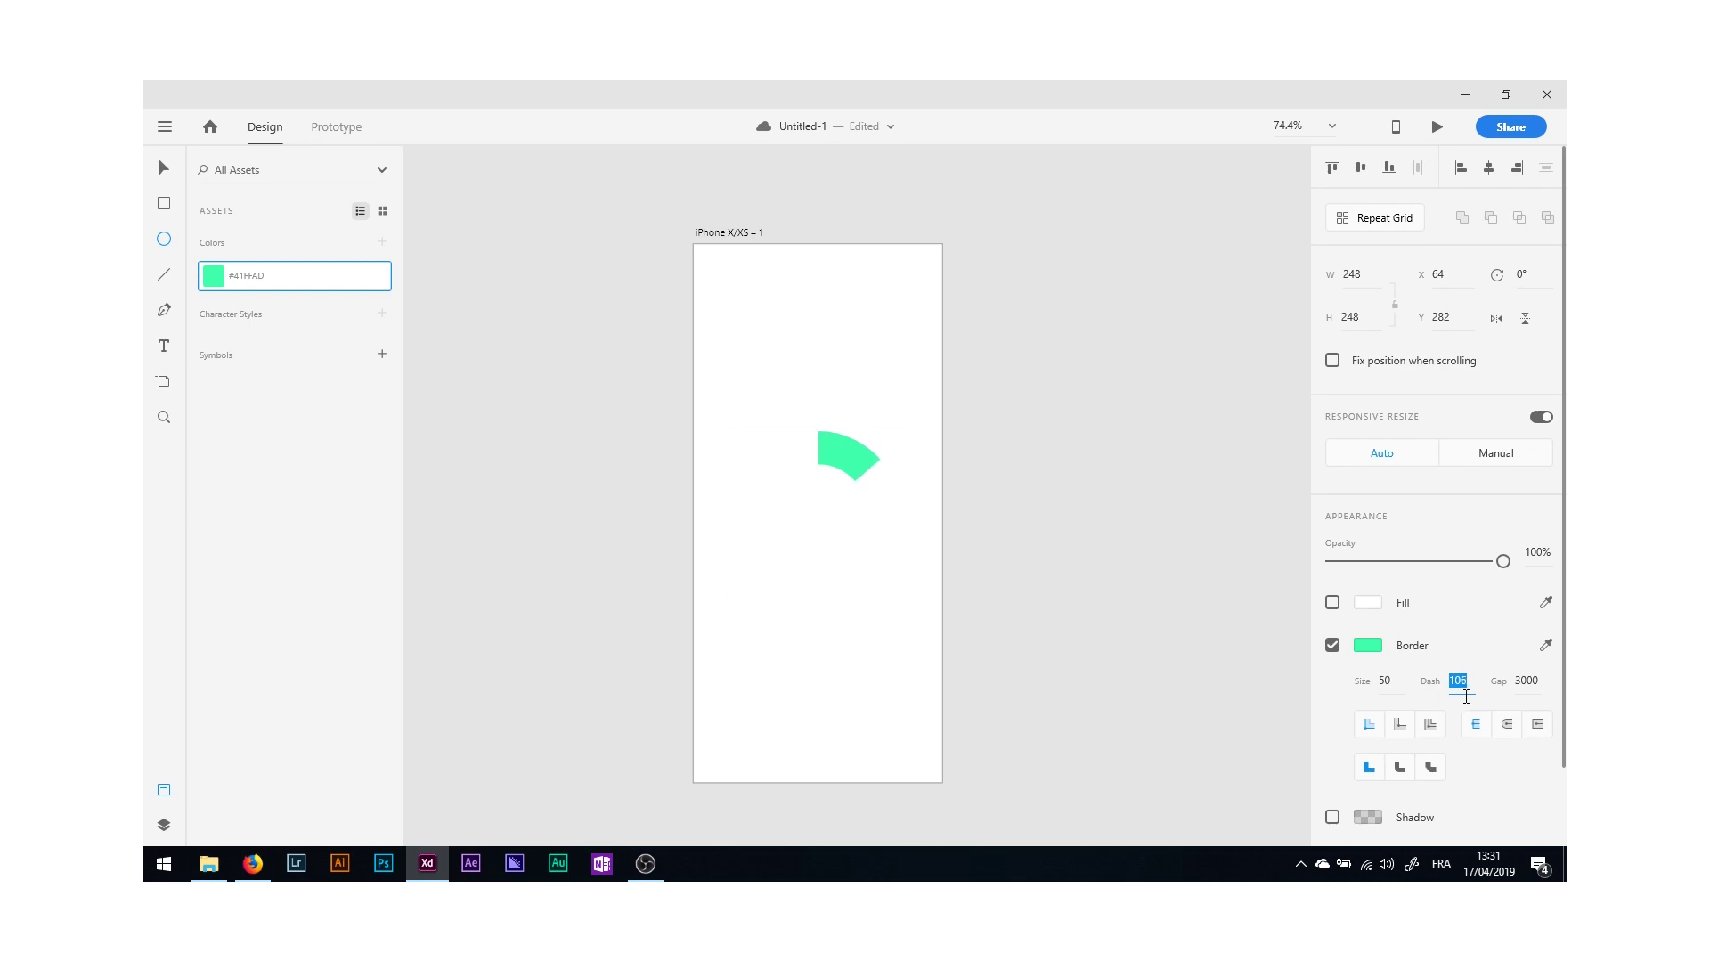
{"action": "key", "text": "Down"}
{"action": "key", "text": "Down"}
{"action": "key", "text": "Down"}
{"action": "left_click", "coordinate": [1508, 725]}
{"action": "left_click", "coordinate": [1459, 681]}
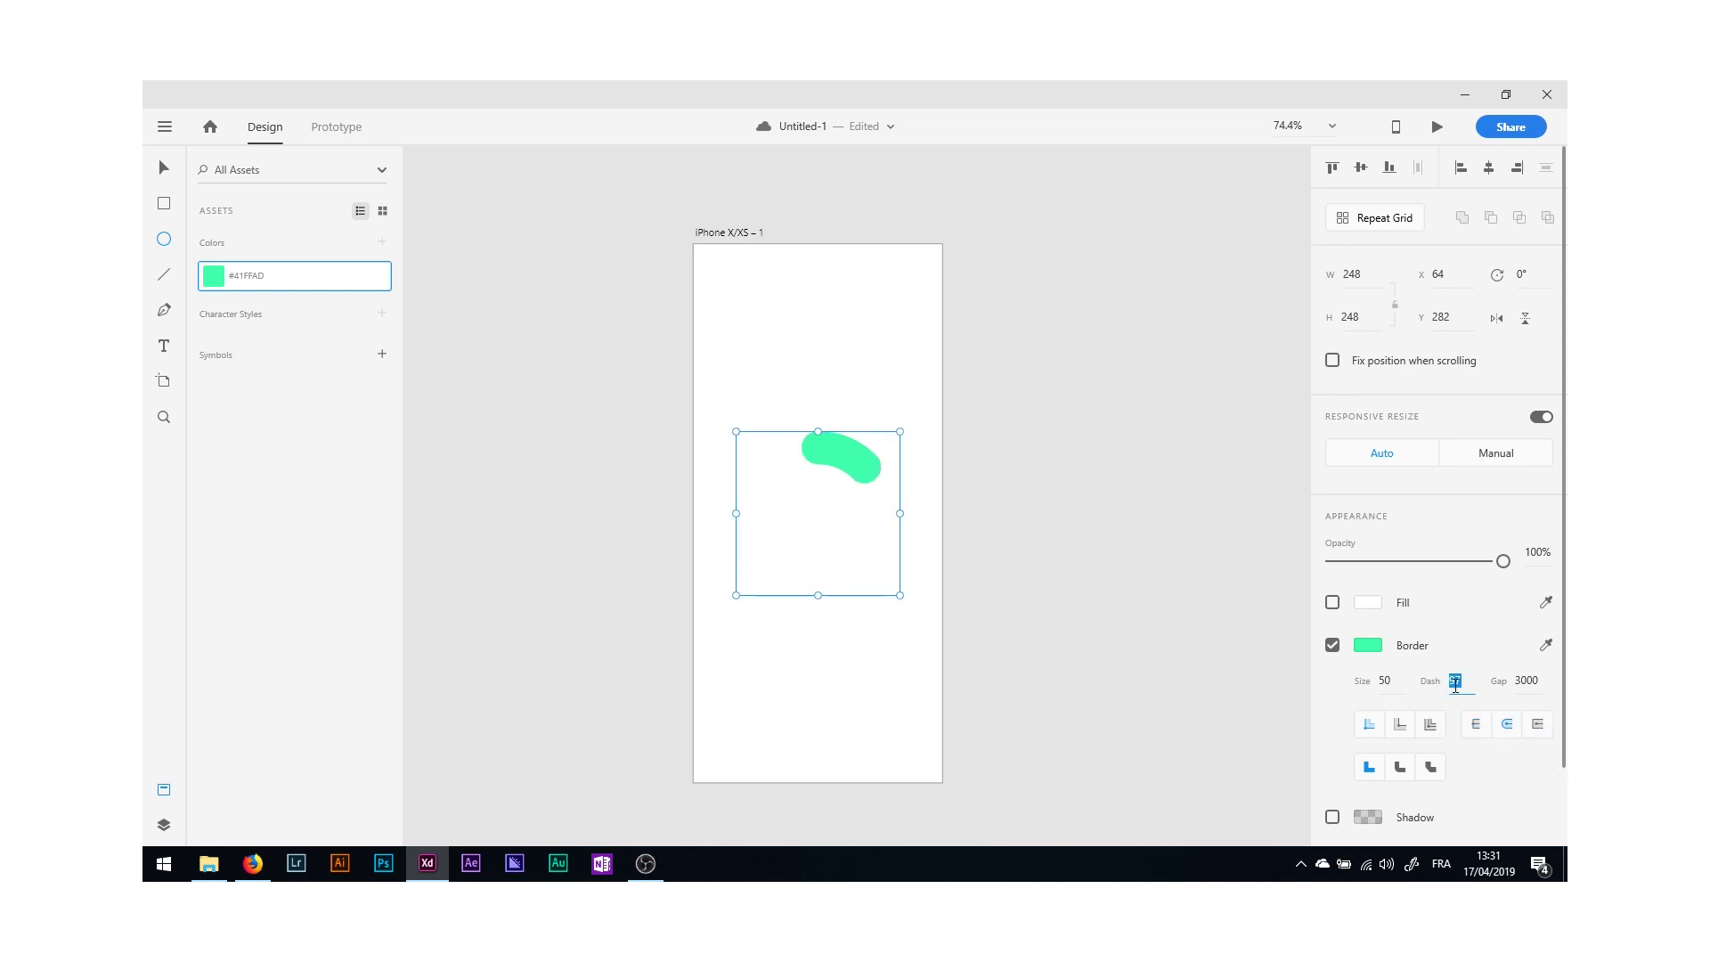
{"action": "type", "text": "50"}
{"action": "key", "text": "Return"}
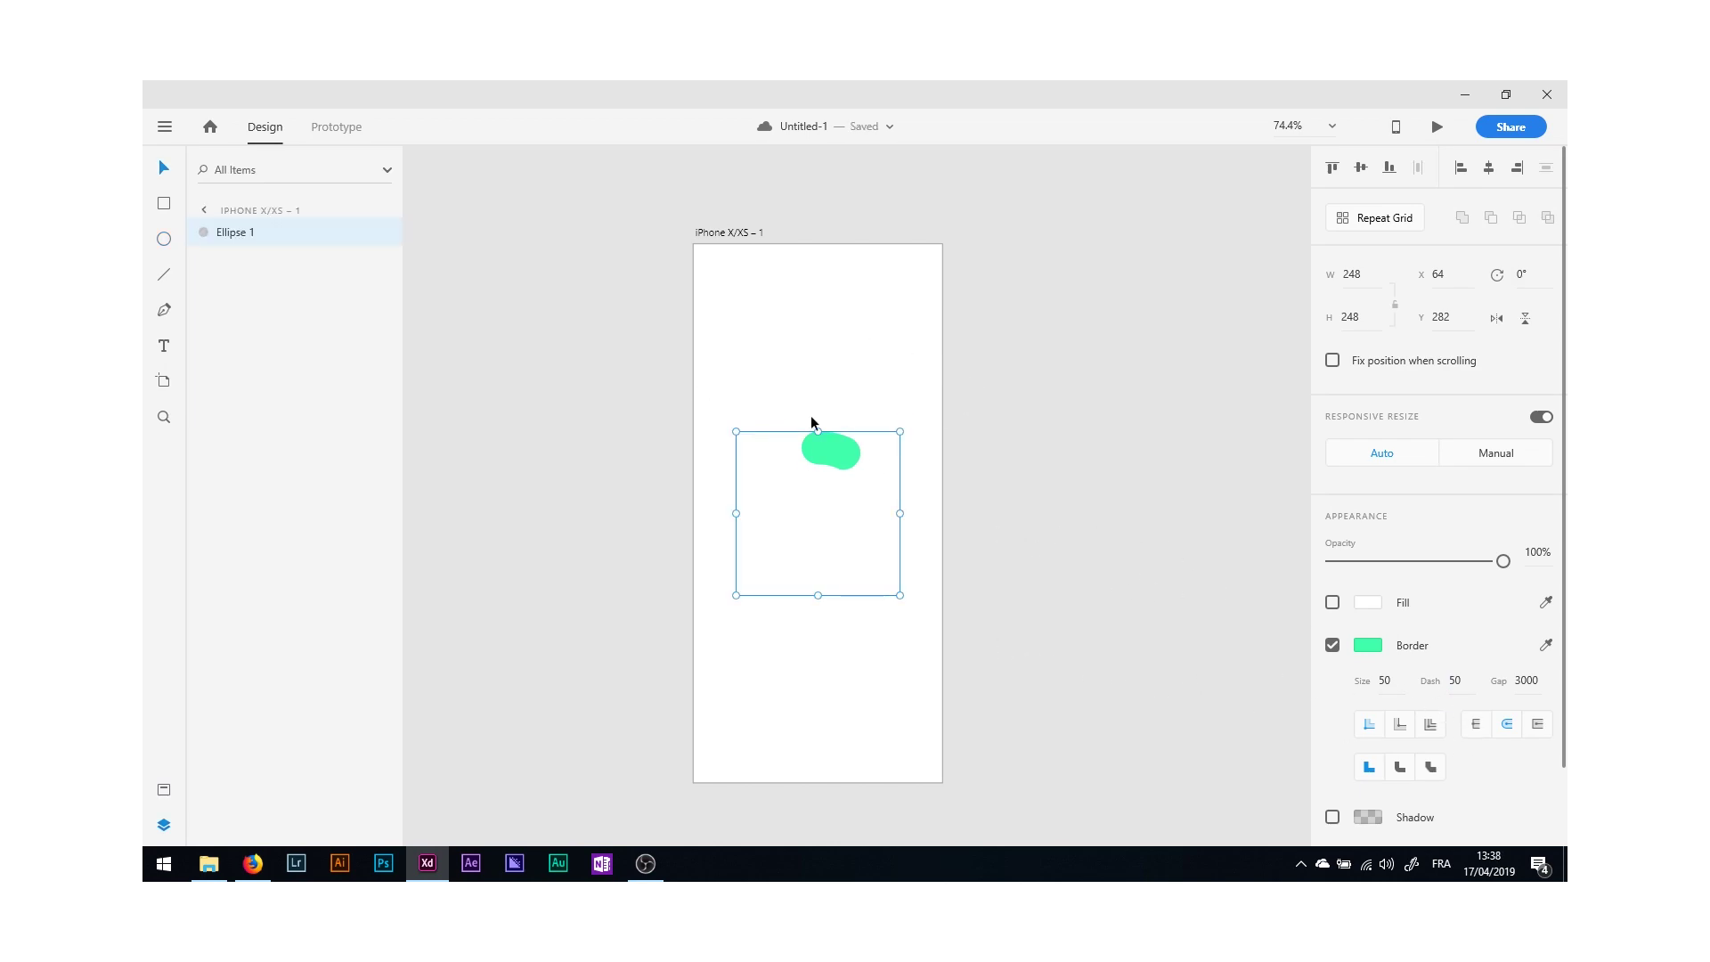
Duplicate the dashed circle with Ctrl+D and rotate the copy to shift its dash.
{"action": "left_click_drag", "start_coordinate": [714, 366], "coordinate": [939, 603]}
{"action": "left_click_drag", "start_coordinate": [938, 681], "coordinate": [701, 384]}
{"action": "key", "text": "ctrl+d"}
{"action": "left_click_drag", "start_coordinate": [902, 599], "coordinate": [866, 668]}
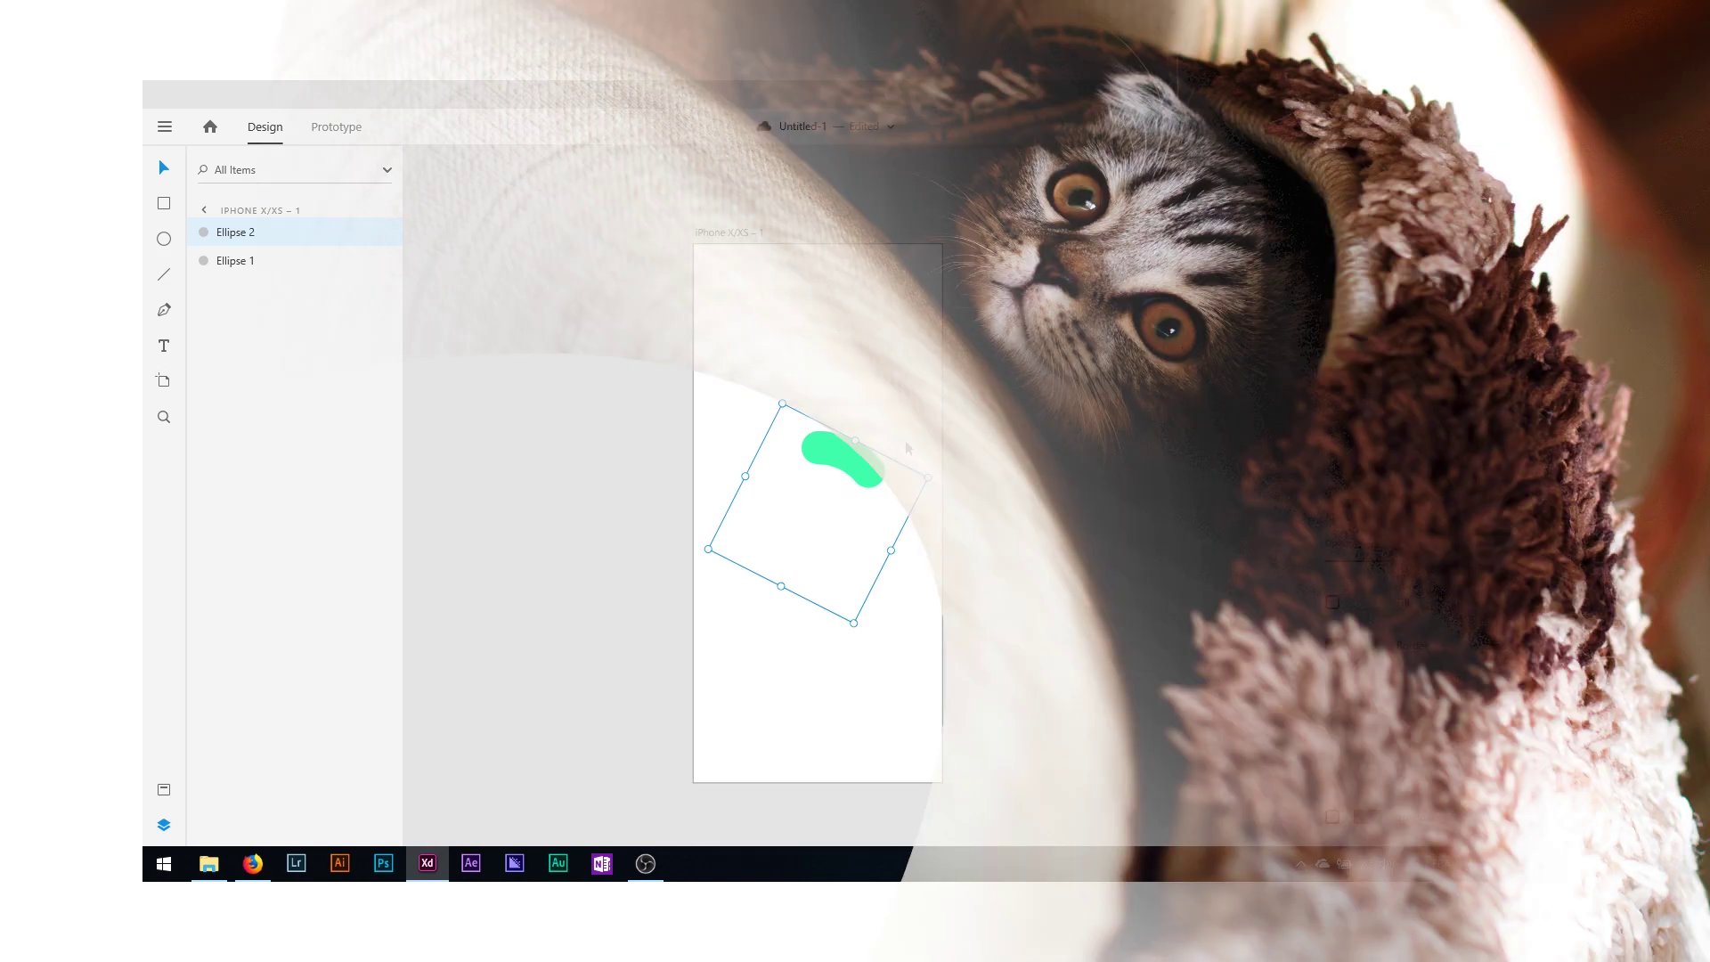
{"action": "left_click", "coordinate": [883, 426]}
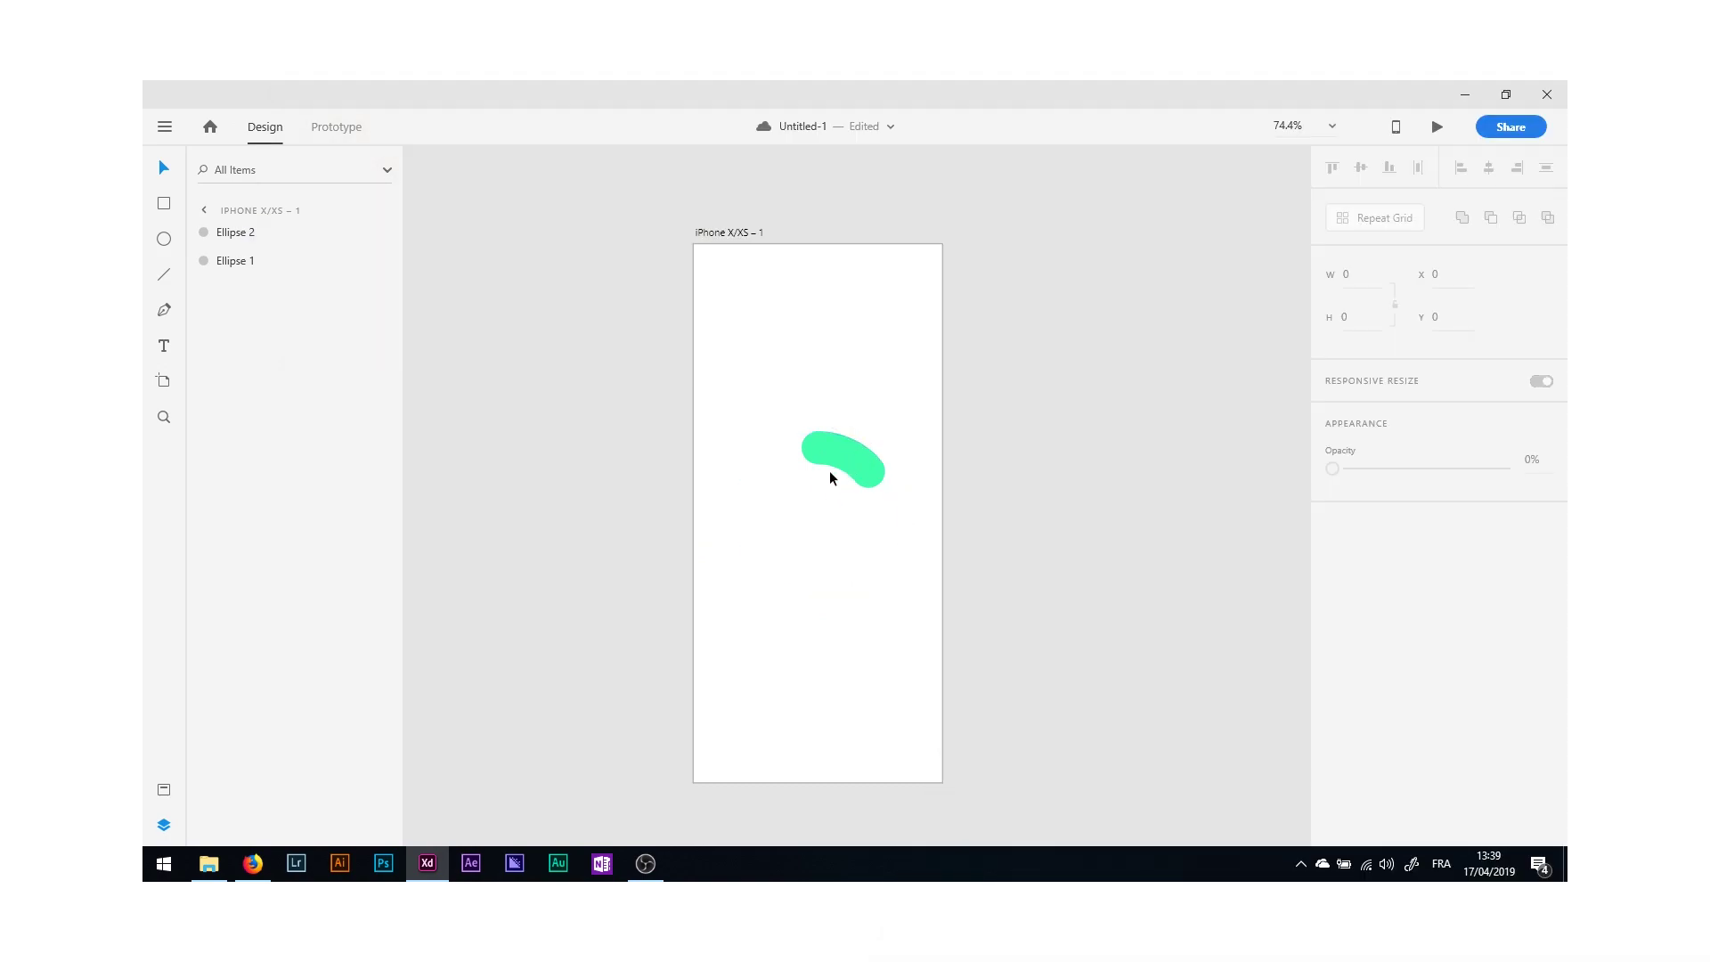
Duplicate both dashed ellipses and rotate the copies to extend the green arc.
{"action": "left_click_drag", "start_coordinate": [922, 677], "coordinate": [842, 614]}
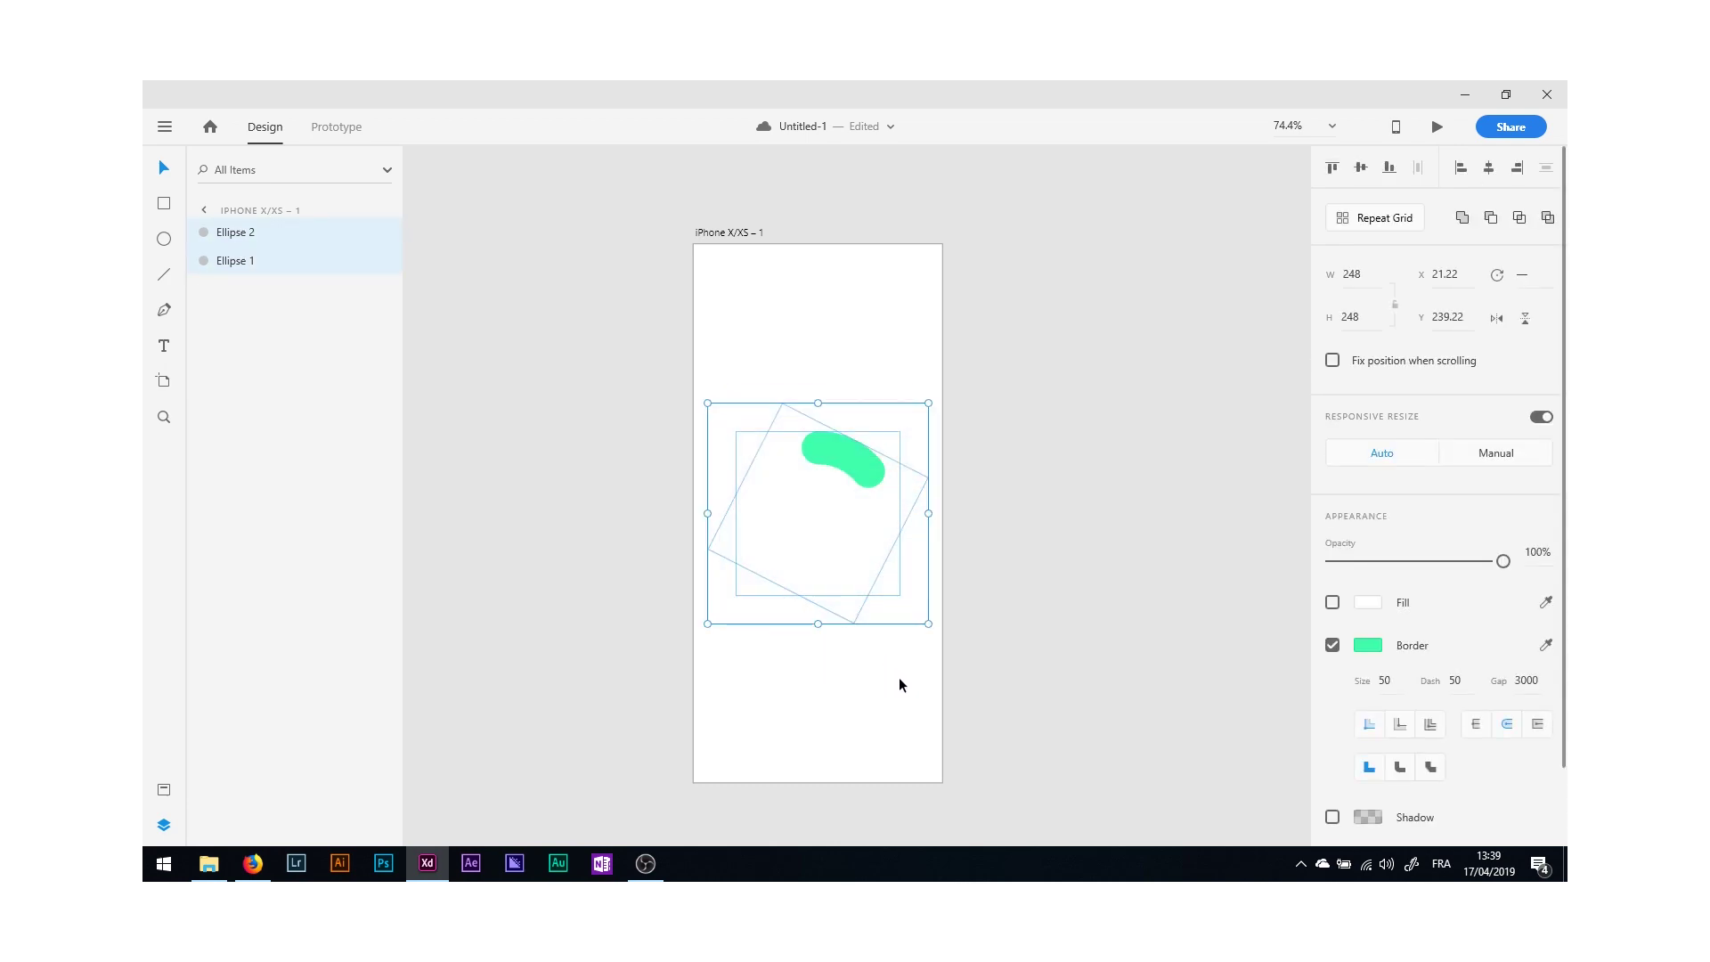
{"action": "key", "text": "ctrl+d"}
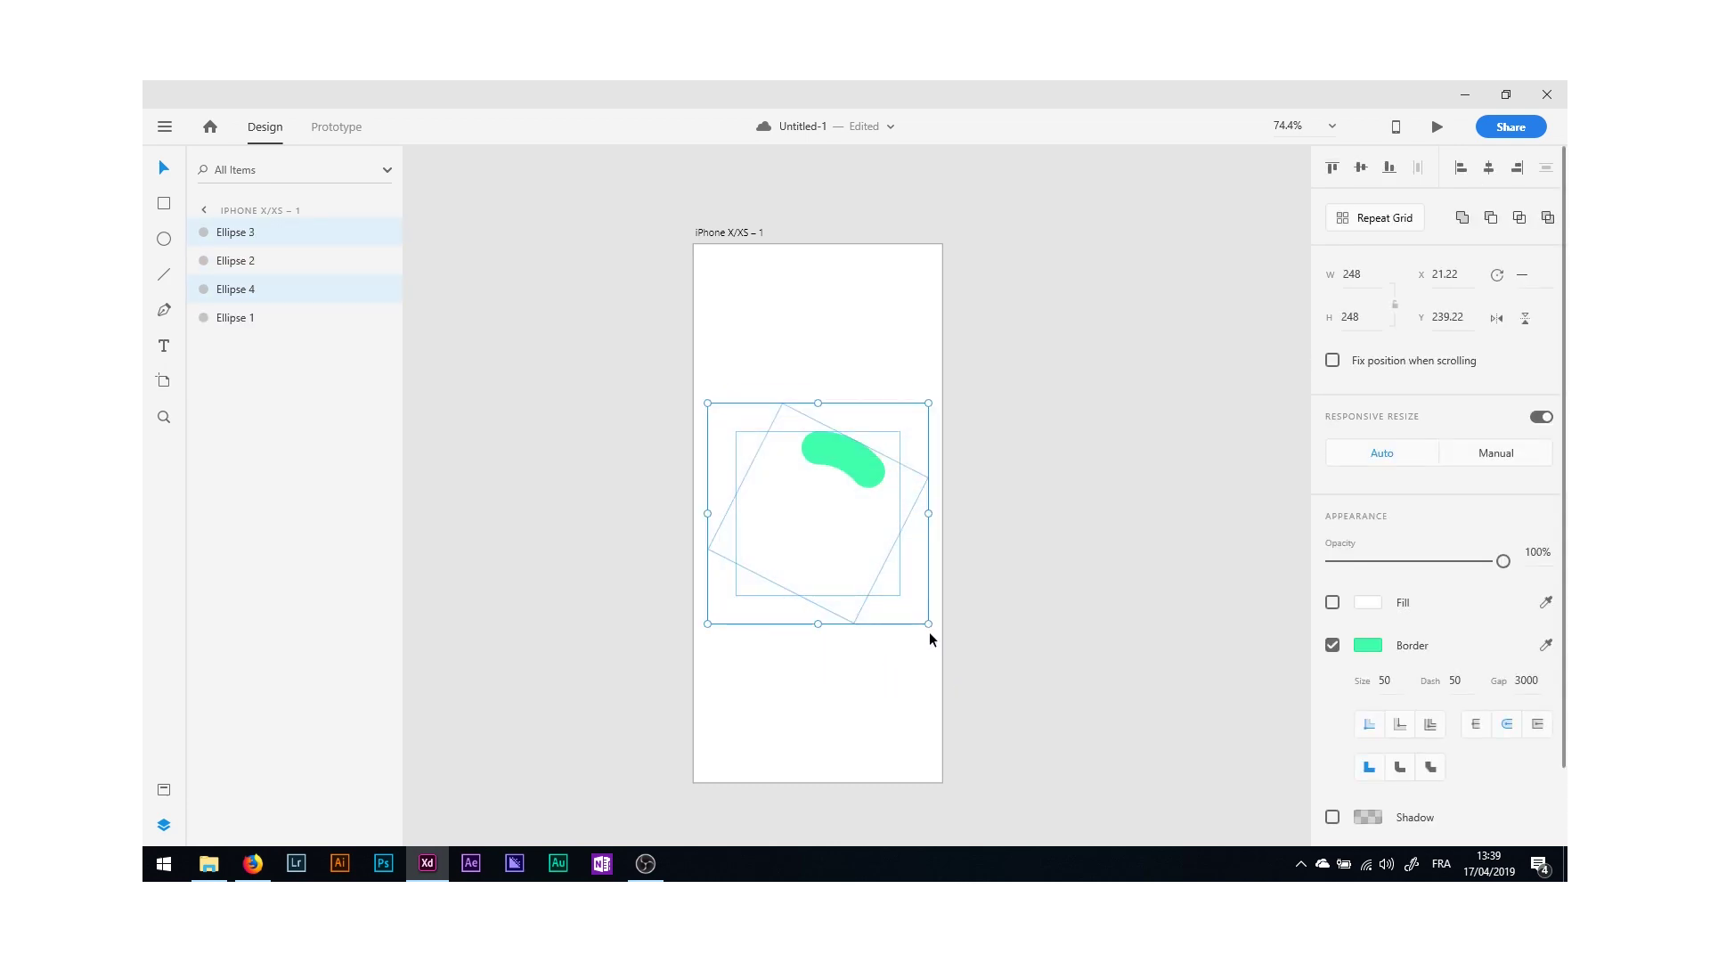
{"action": "left_click_drag", "start_coordinate": [928, 638], "coordinate": [791, 704]}
{"action": "left_click", "coordinate": [994, 743]}
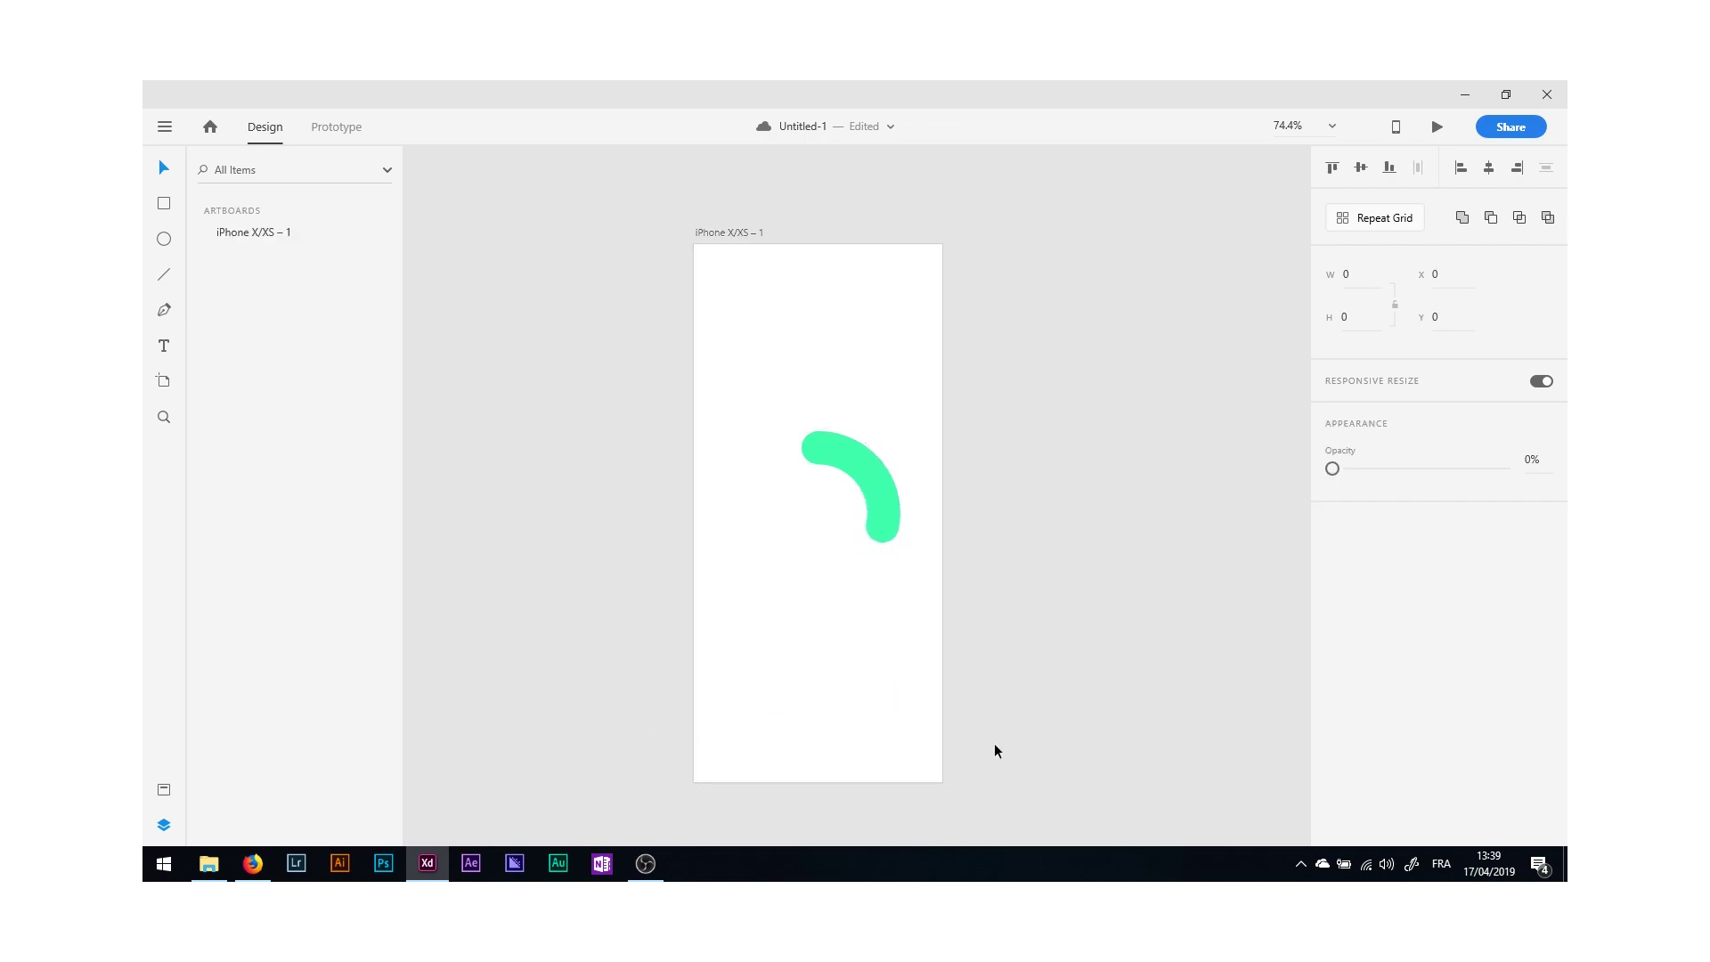
Duplicate and rotate the four, then eight ellipses until the green ring closes.
{"action": "left_click_drag", "start_coordinate": [994, 743], "coordinate": [778, 313]}
{"action": "key", "text": "ctrl+d"}
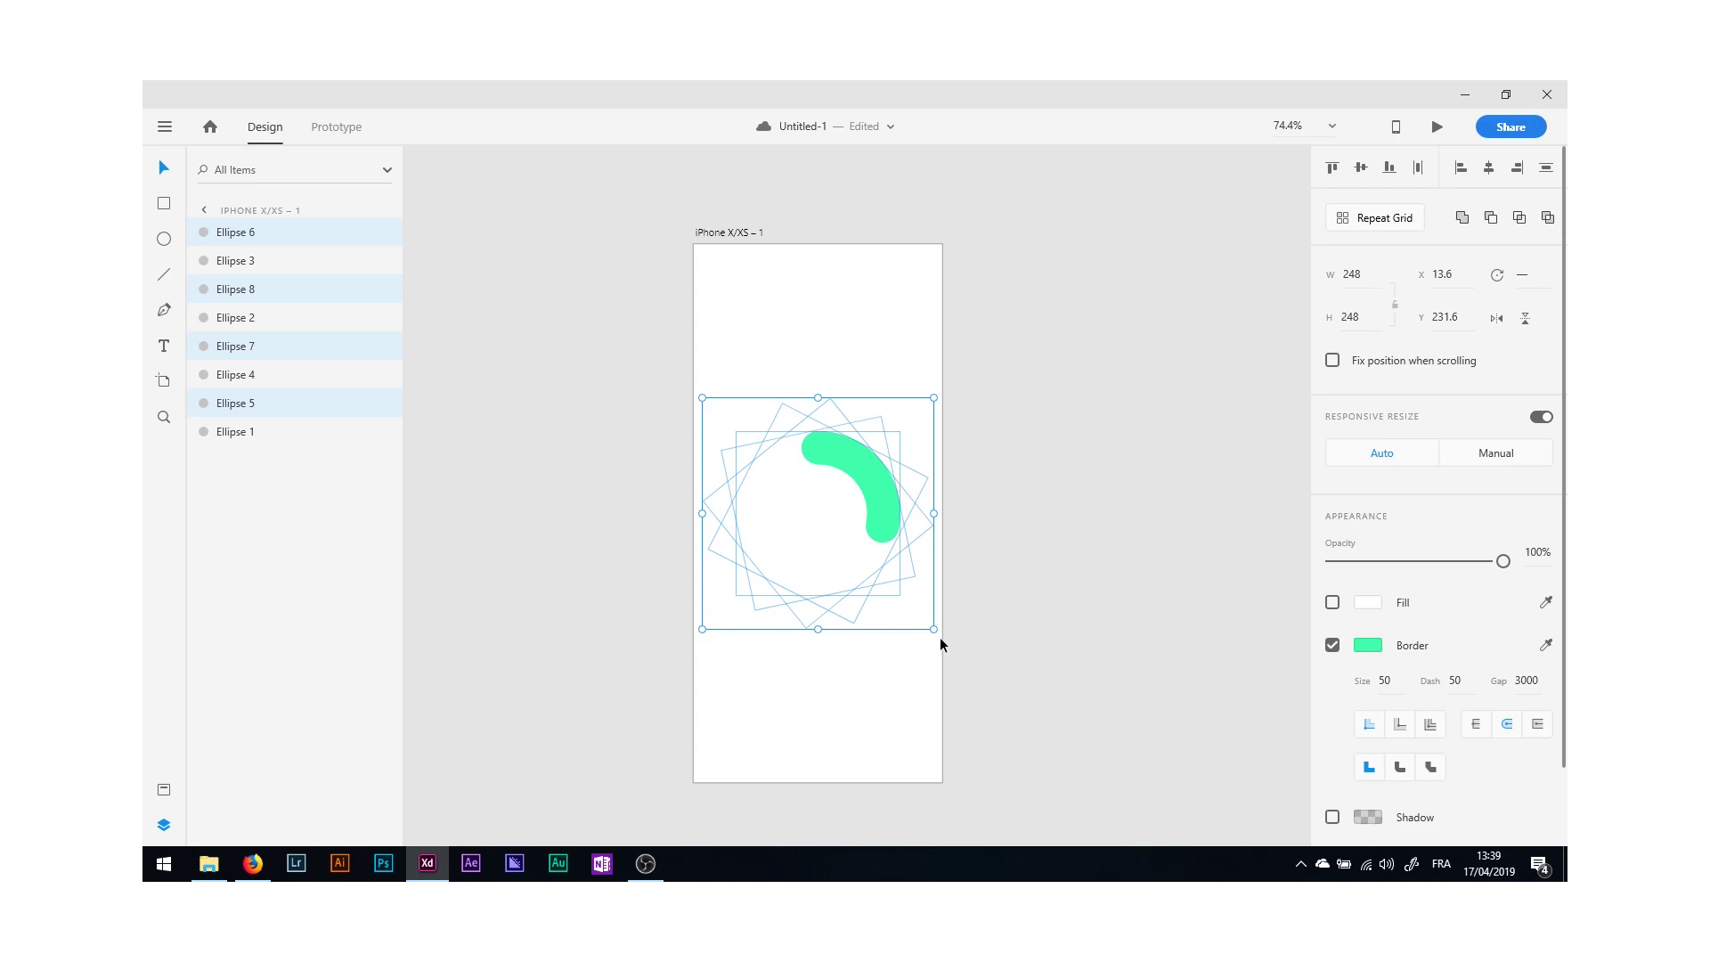
{"action": "left_click_drag", "start_coordinate": [926, 656], "coordinate": [601, 635]}
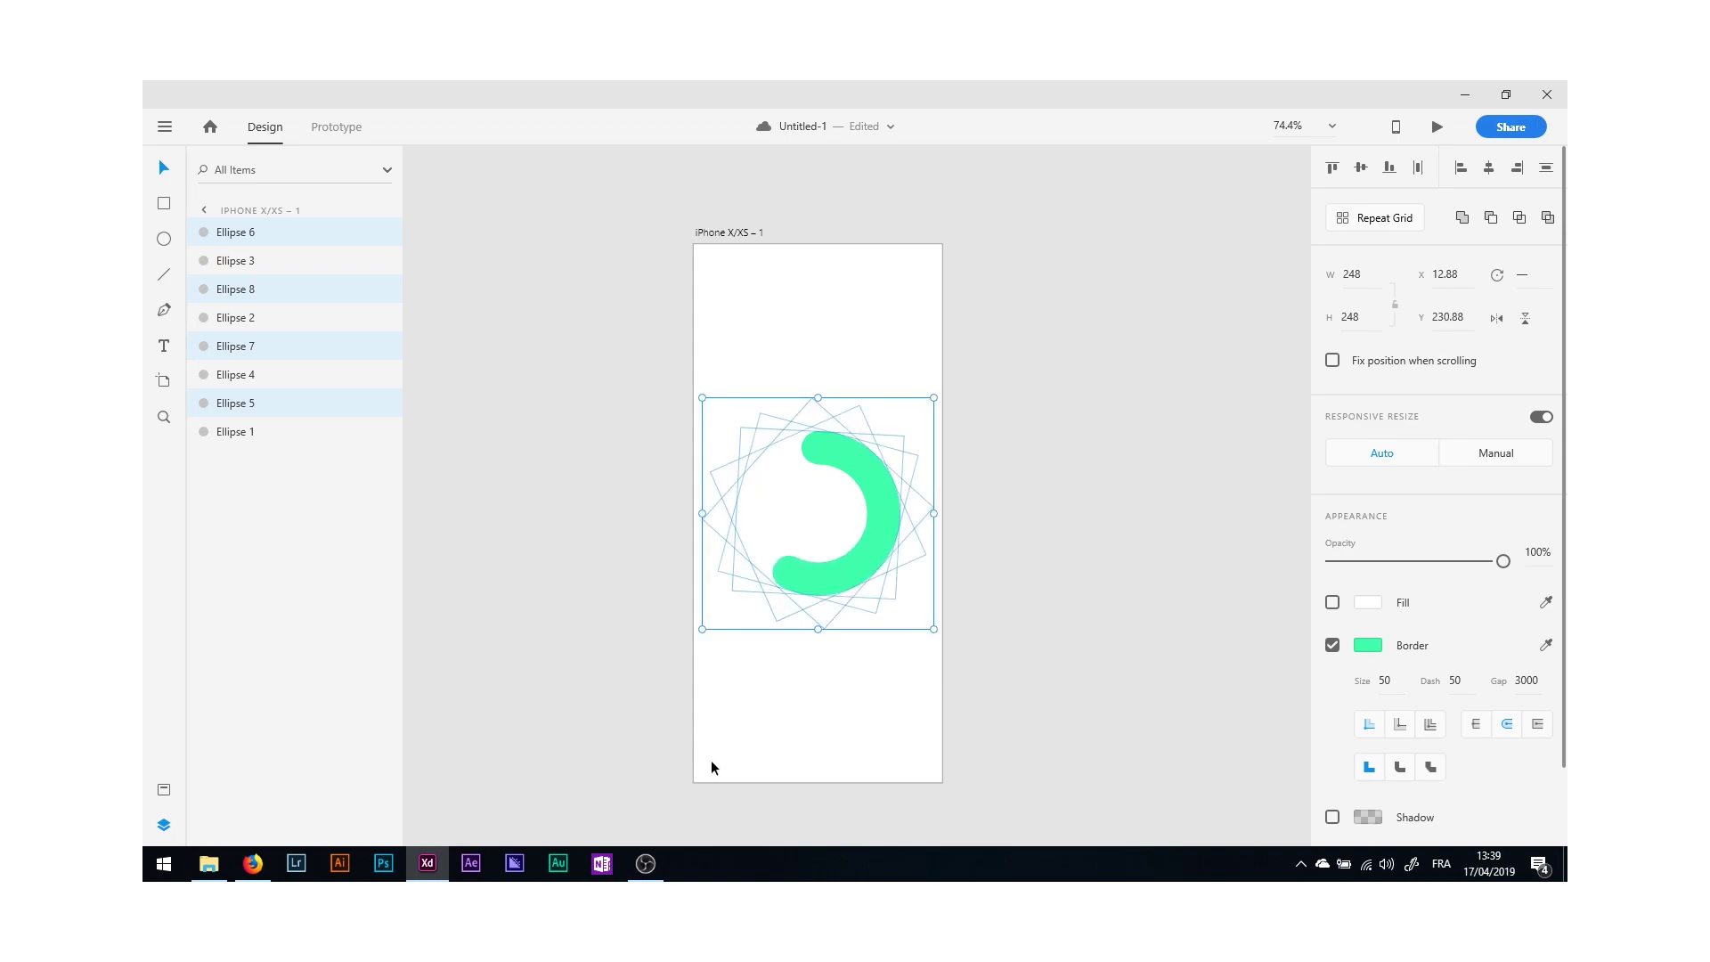
{"action": "key", "text": "ctrl+d"}
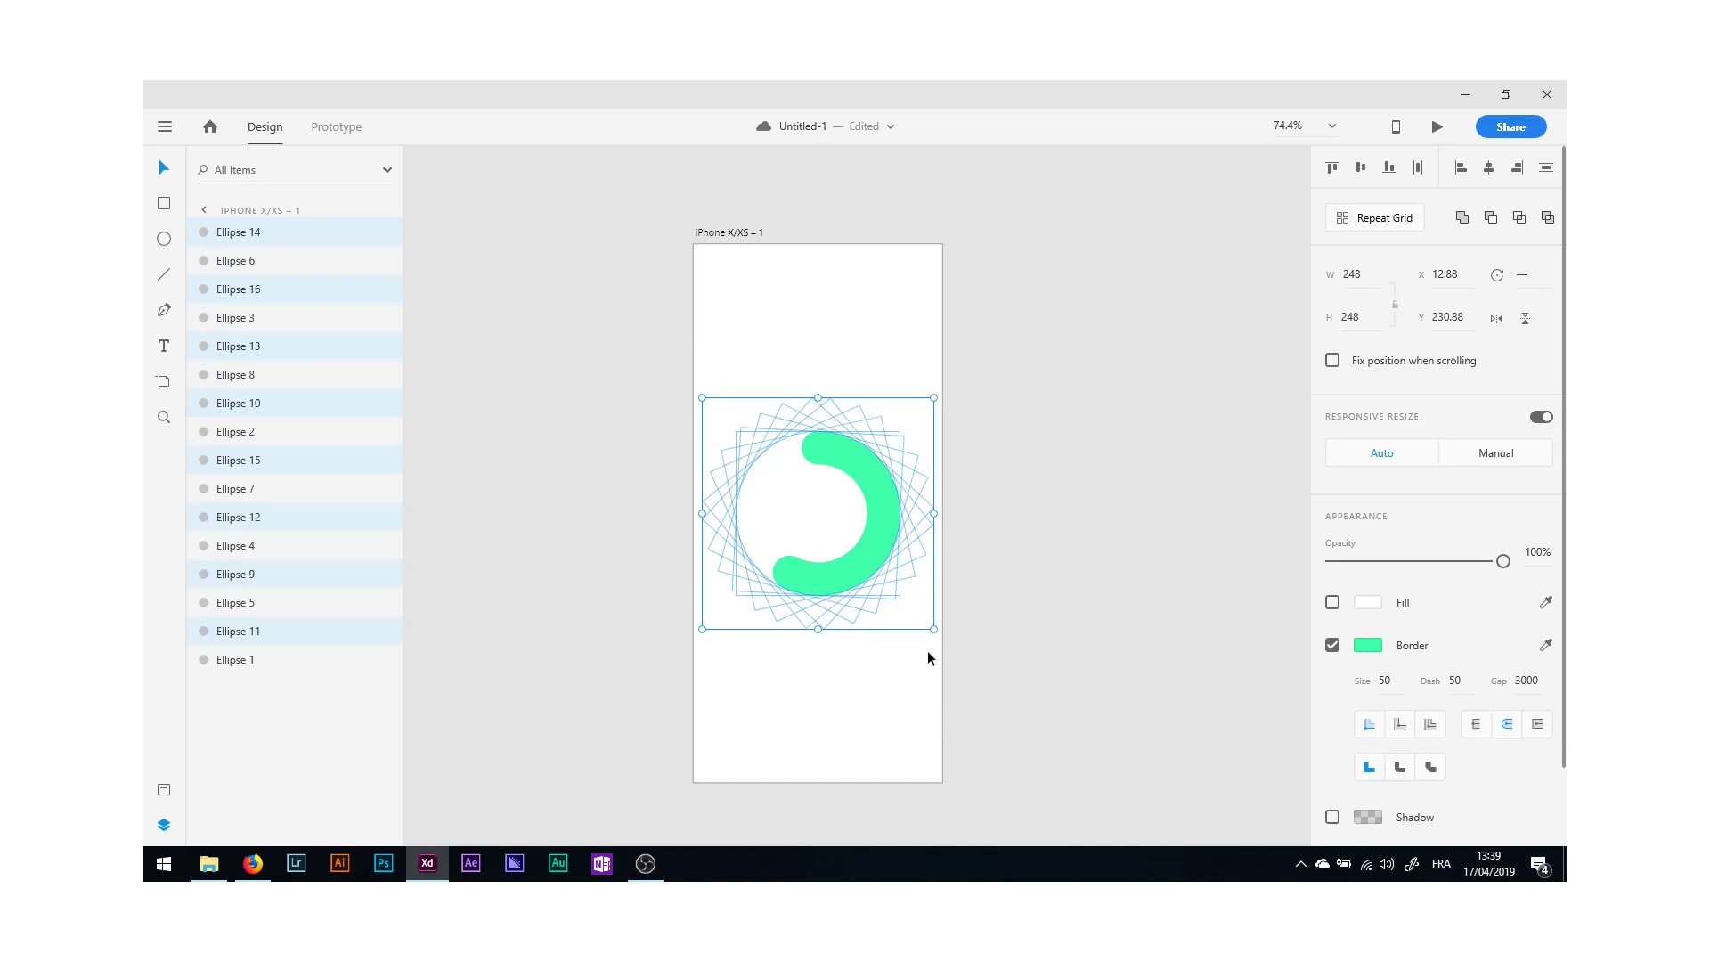
{"action": "left_click_drag", "start_coordinate": [942, 636], "coordinate": [690, 503]}
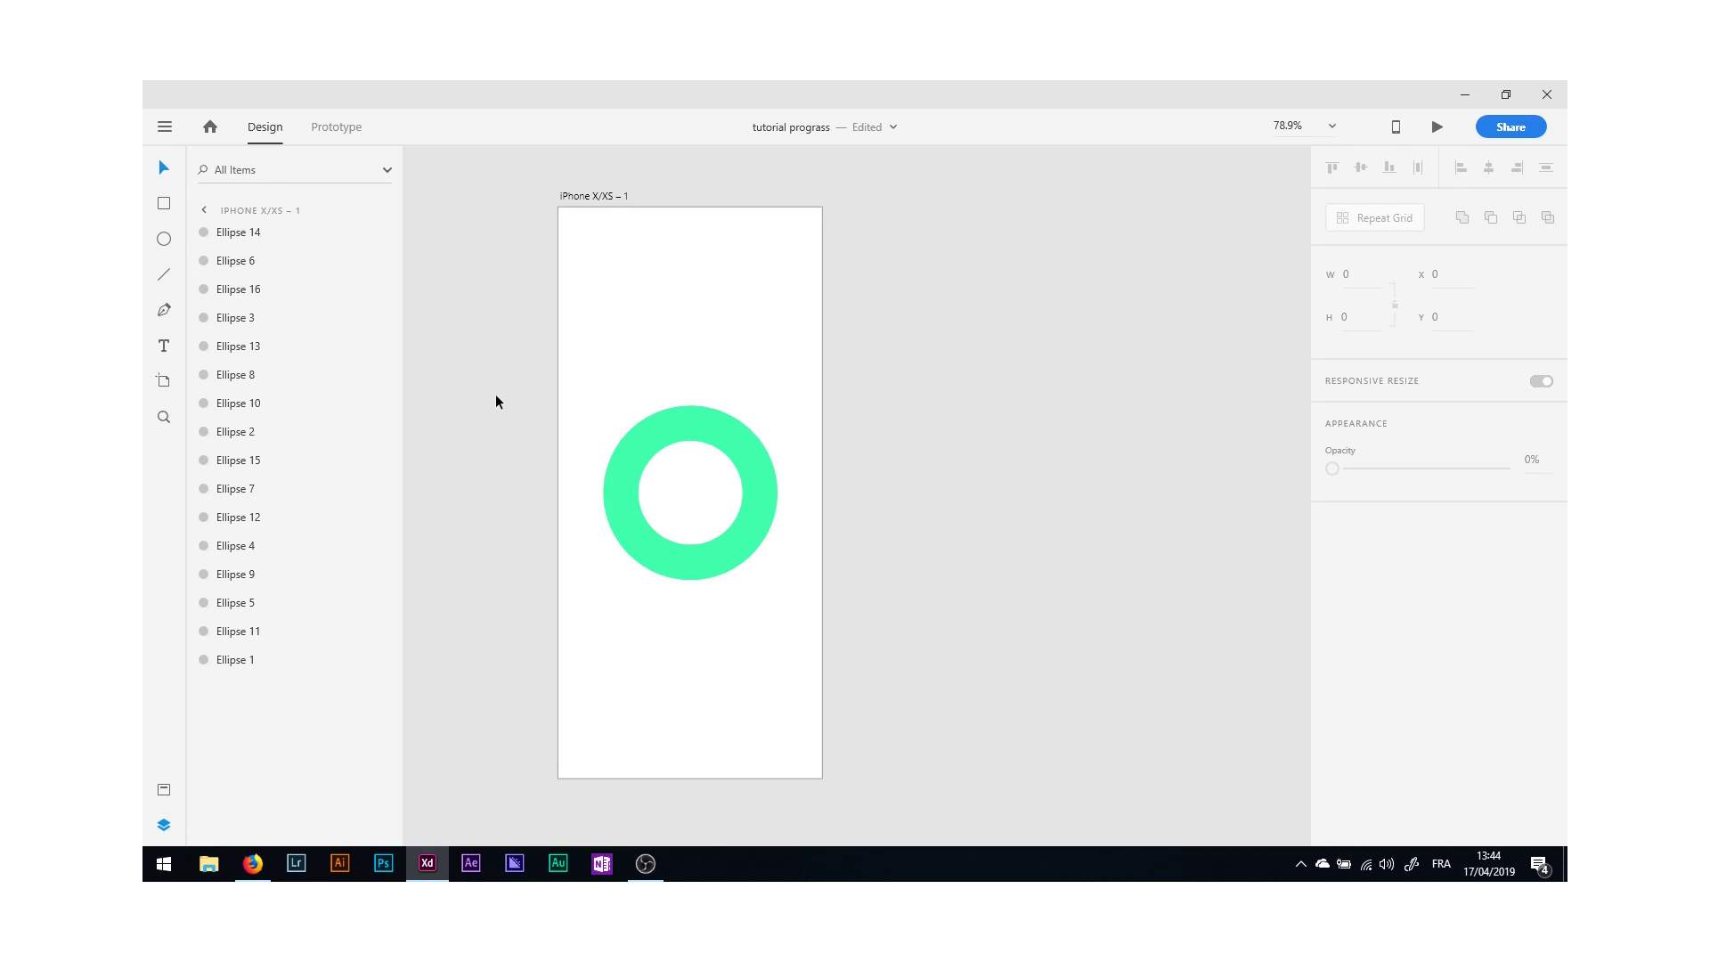
Duplicate the iPhone X/XS – 1 artboard as iPhone X/XS – 2.
{"action": "left_click", "coordinate": [580, 199]}
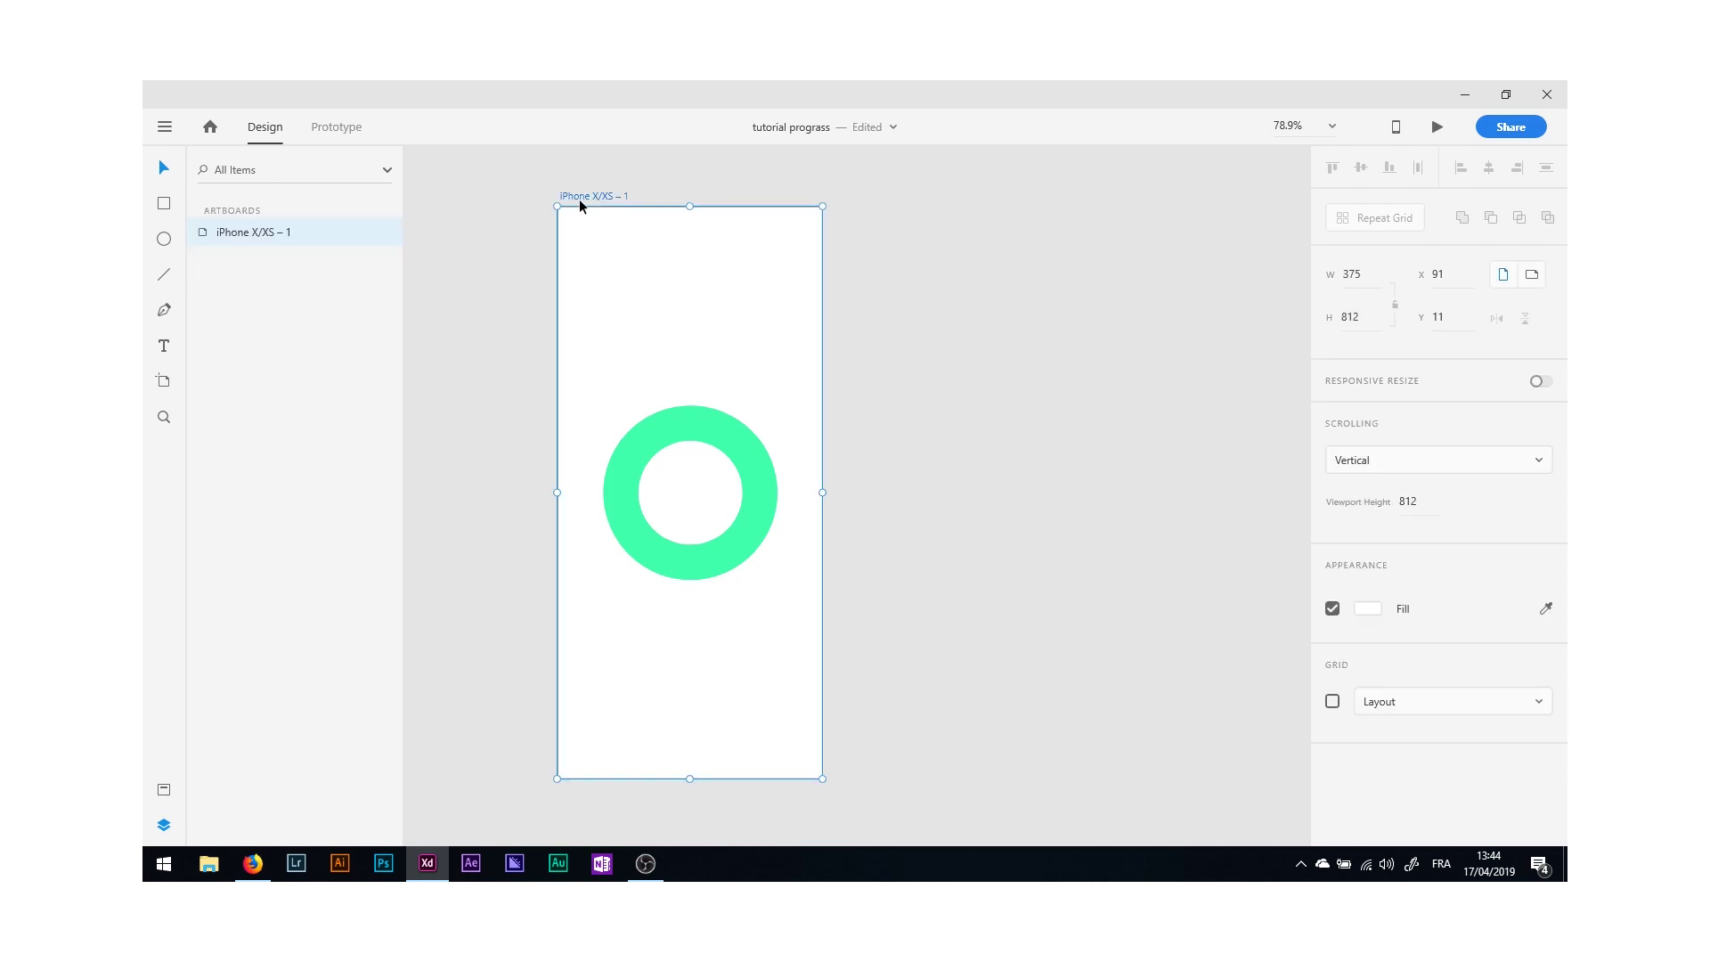
{"action": "key", "text": "ctrl+d"}
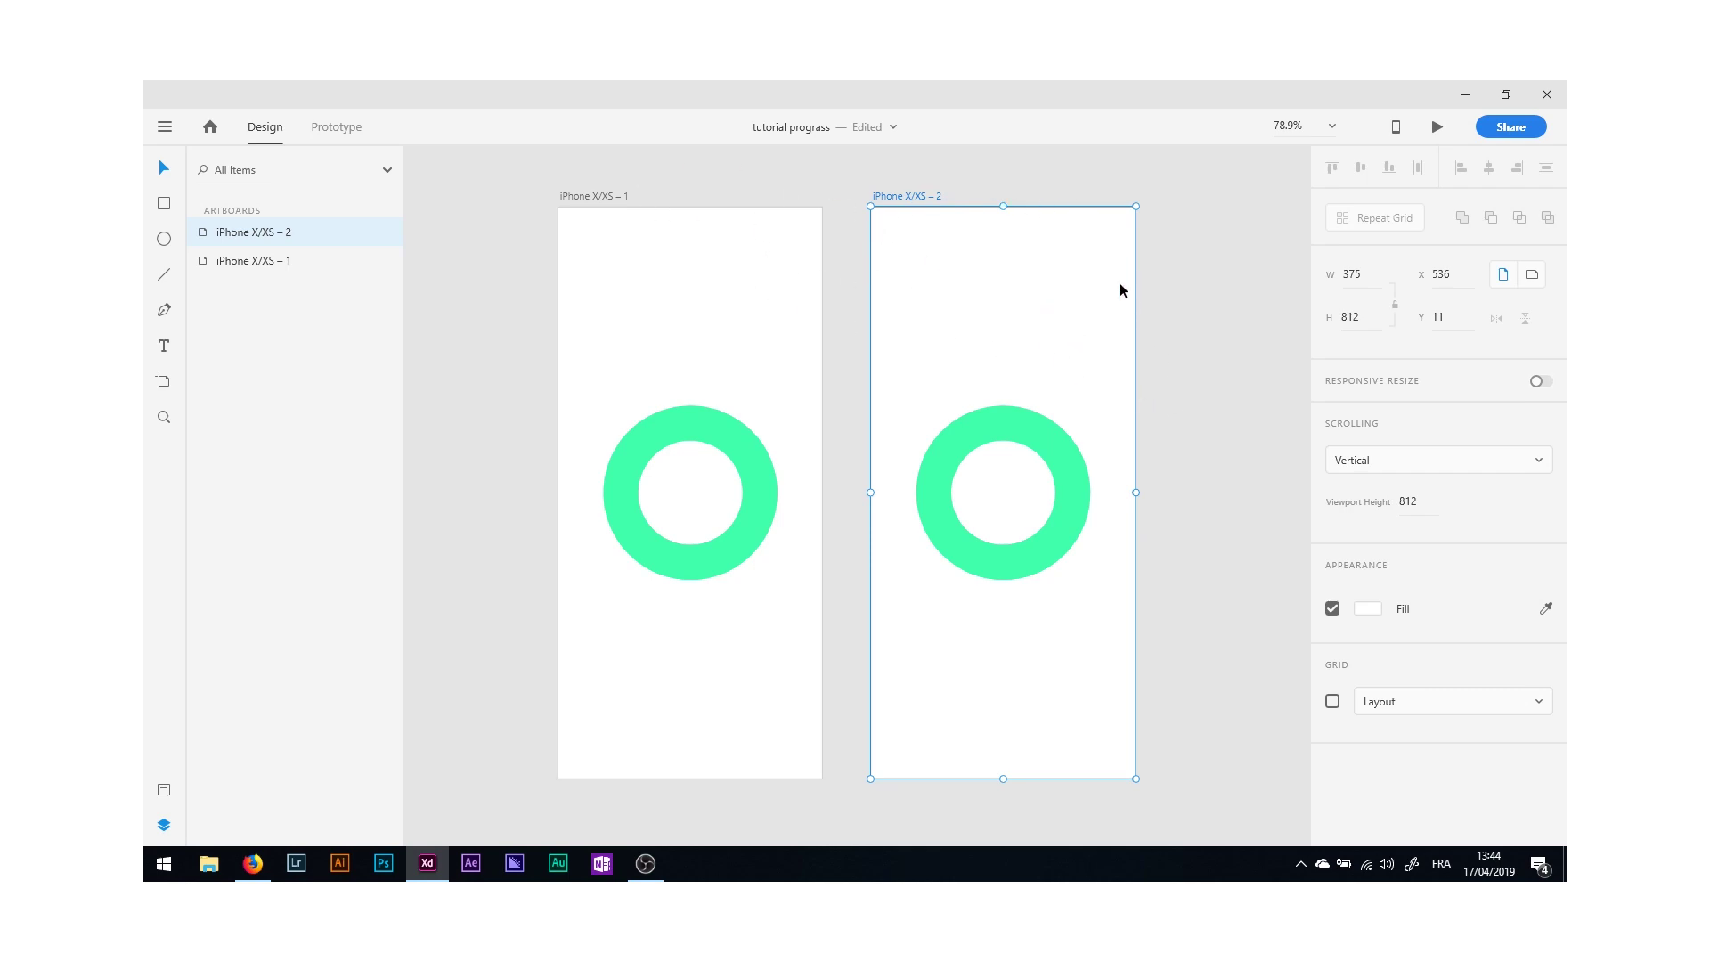
{"action": "left_click_drag", "start_coordinate": [1110, 284], "coordinate": [1130, 340]}
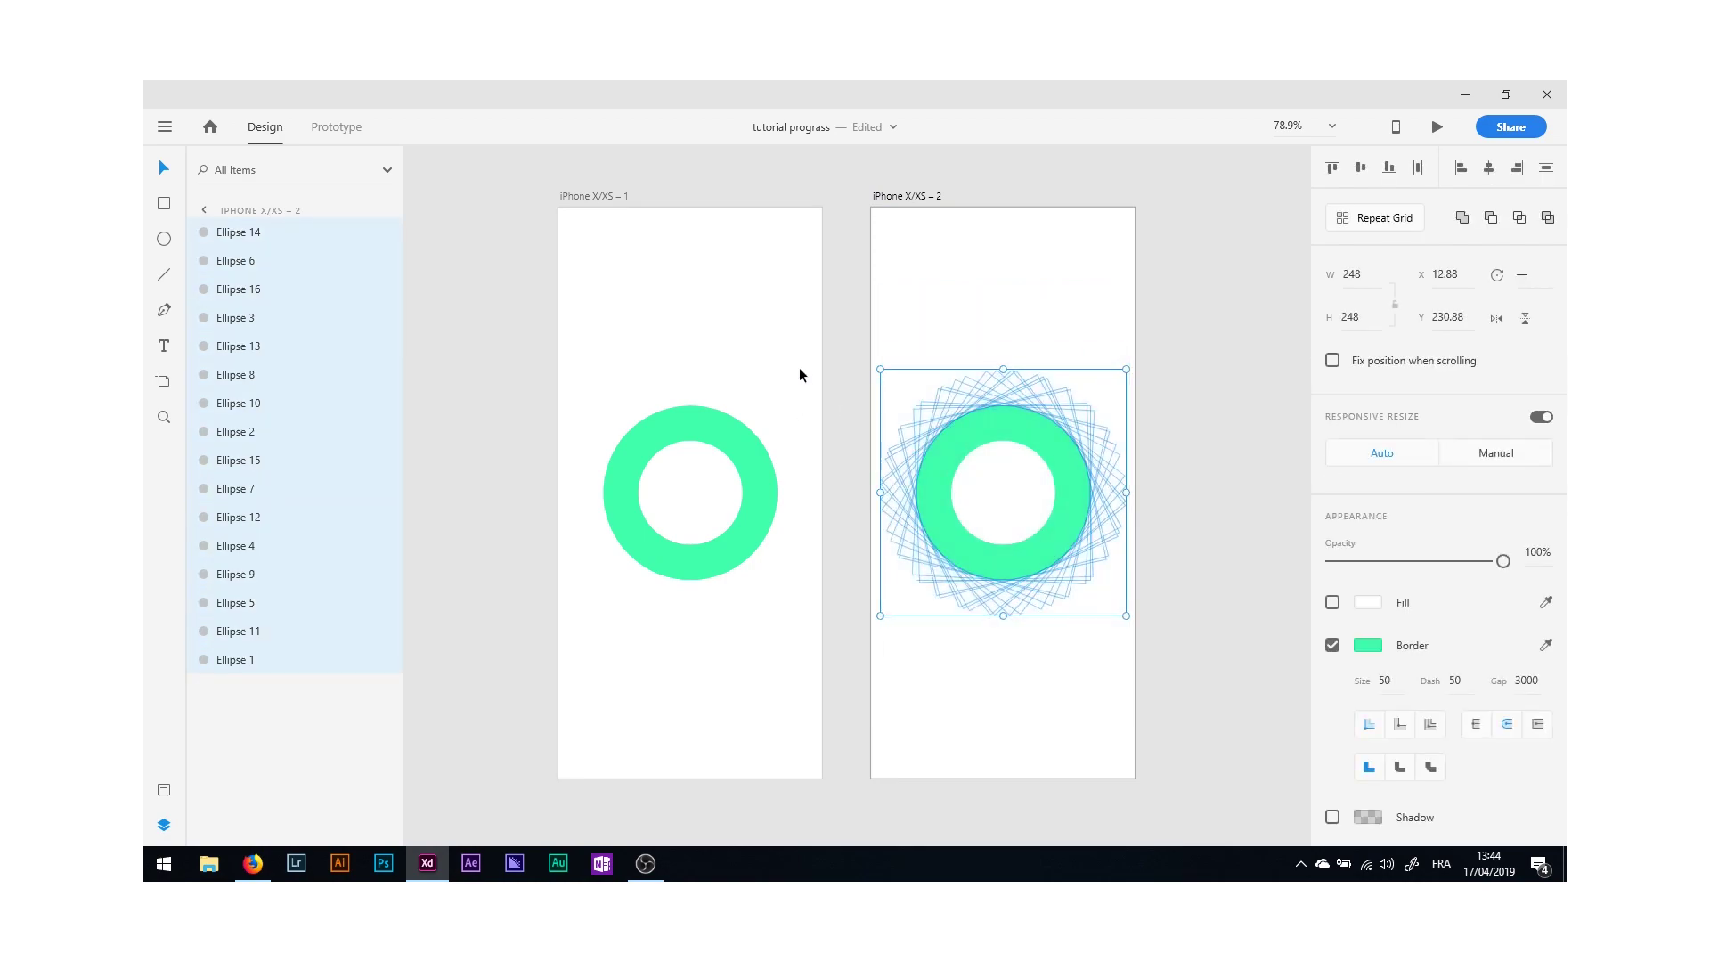
Set the rotation of every ellipse on the first artboard to 0.
{"action": "mouse_move", "coordinate": [816, 227]}
{"action": "left_mouse_down"}
{"action": "mouse_move", "coordinate": [641, 488]}
{"action": "mouse_move", "coordinate": [553, 697]}
{"action": "mouse_move", "coordinate": [558, 738]}
{"action": "mouse_move", "coordinate": [577, 739]}
{"action": "mouse_move", "coordinate": [779, 485]}
{"action": "mouse_move", "coordinate": [832, 333]}
{"action": "mouse_move", "coordinate": [827, 241]}
{"action": "left_mouse_up"}
{"action": "left_click", "coordinate": [558, 734]}
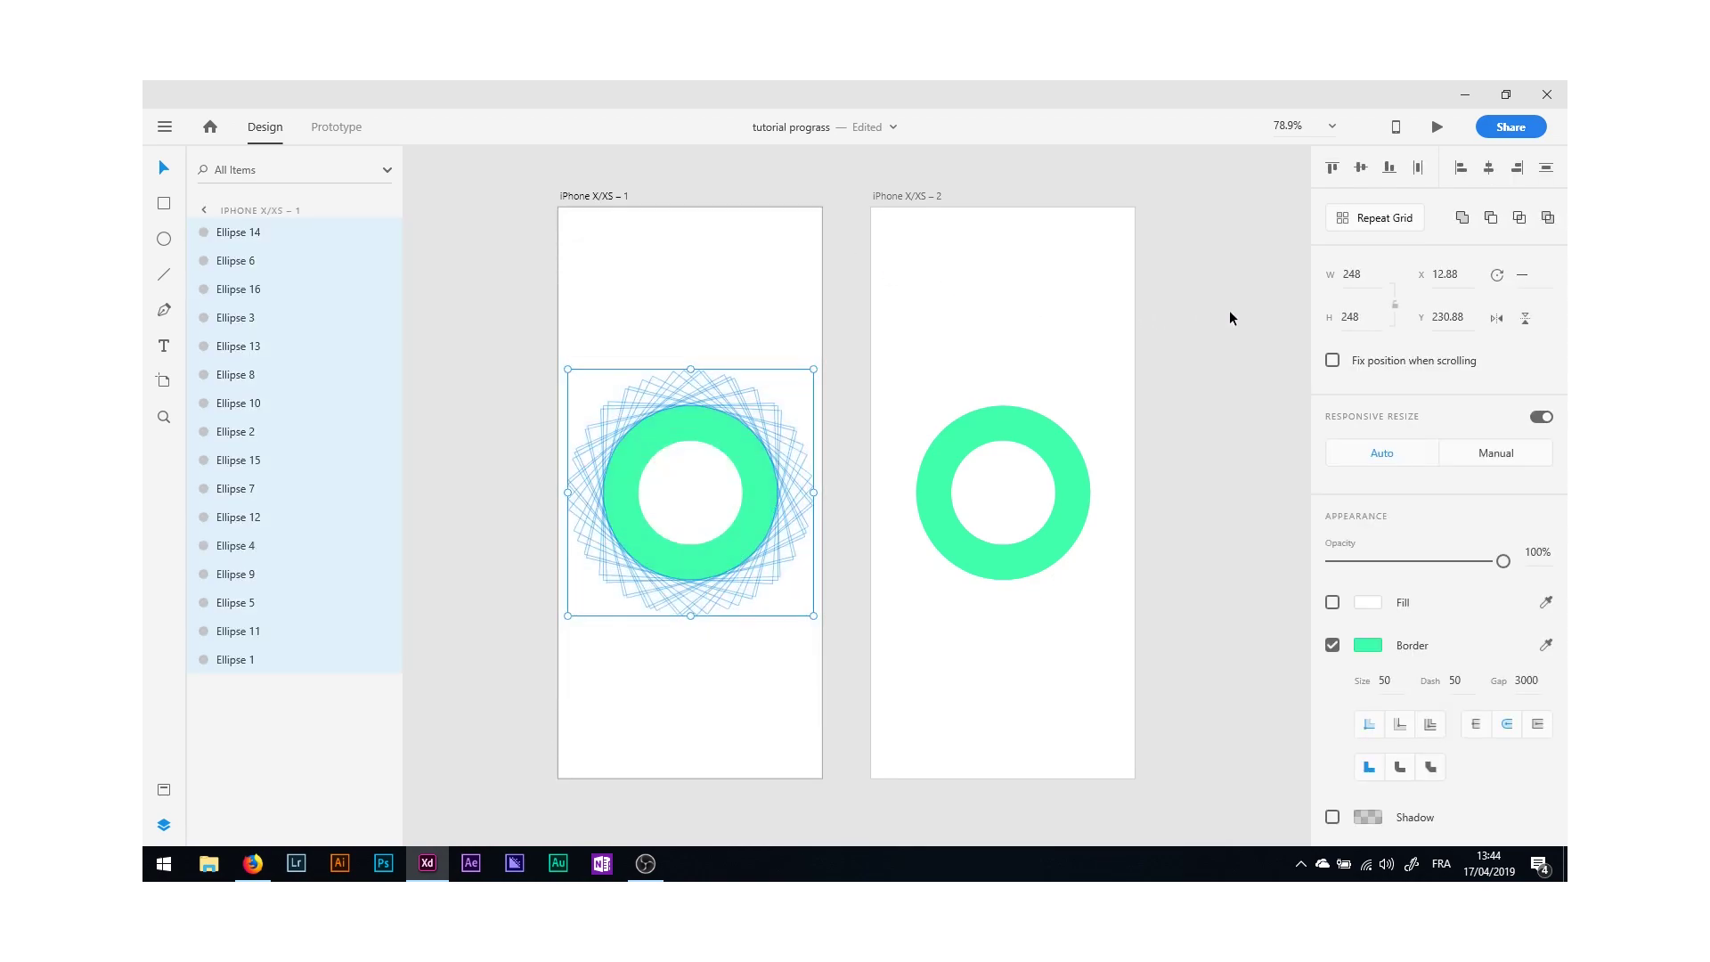
{"action": "left_click", "coordinate": [1541, 276]}
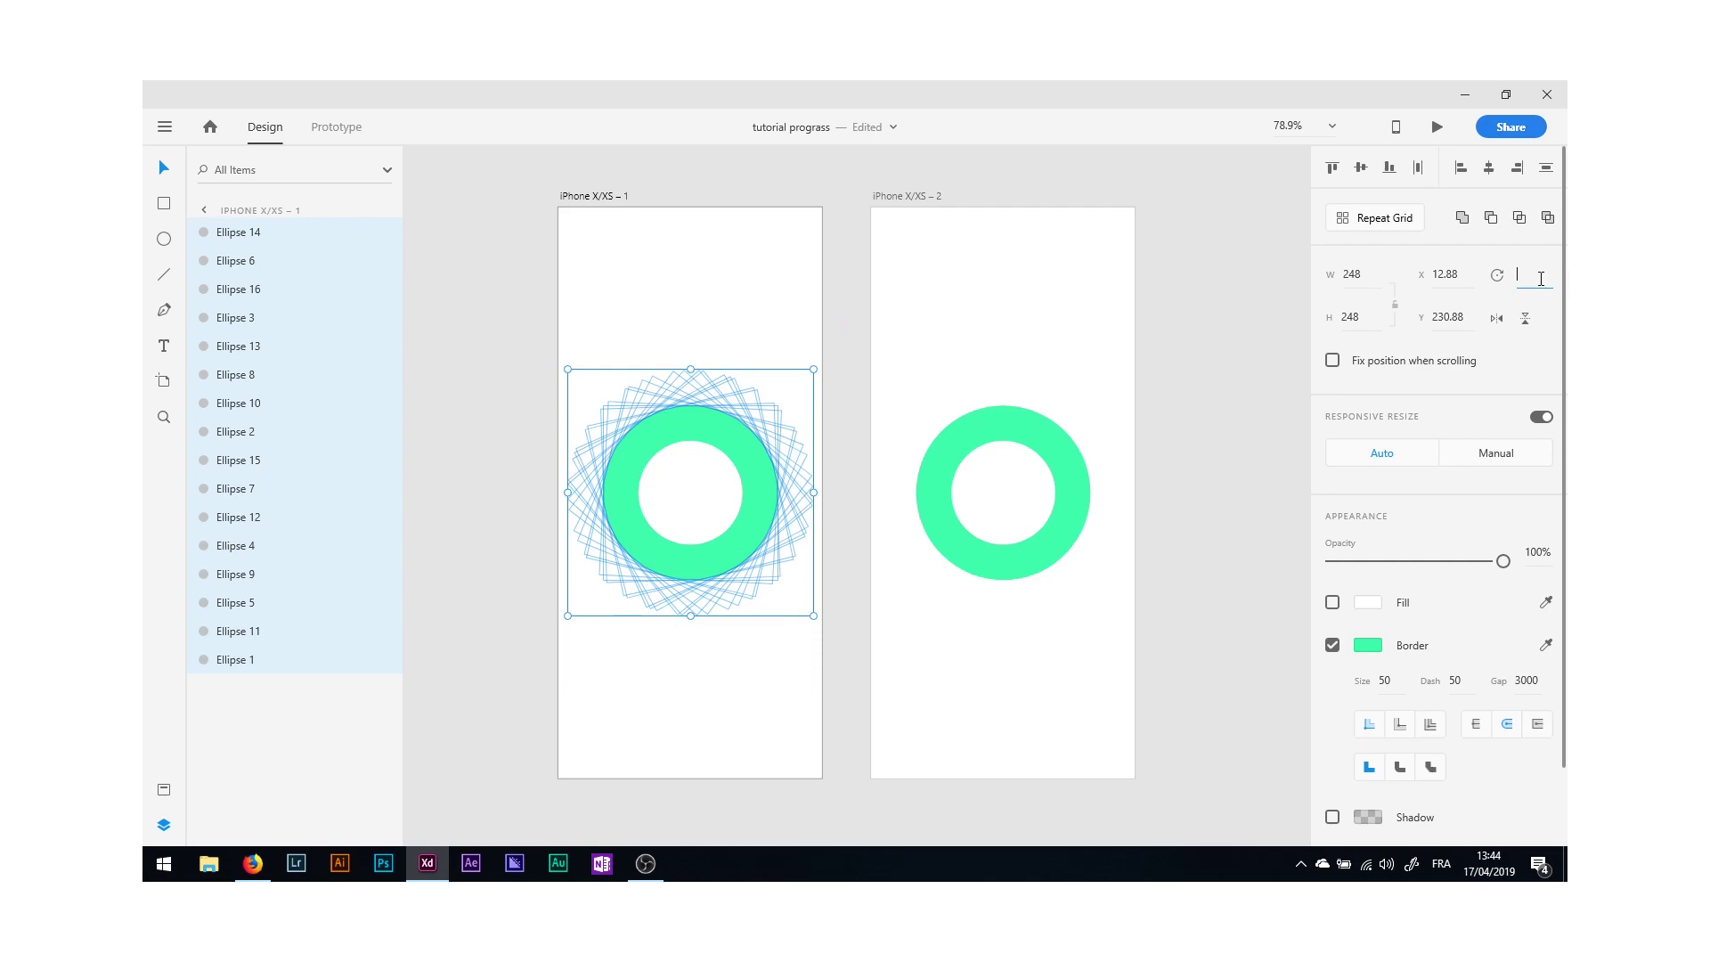
{"action": "type", "text": "0"}
{"action": "key", "text": "Return"}
In Prototype mode, link the first iPhone artboard to the second.
{"action": "left_click", "coordinate": [338, 138]}
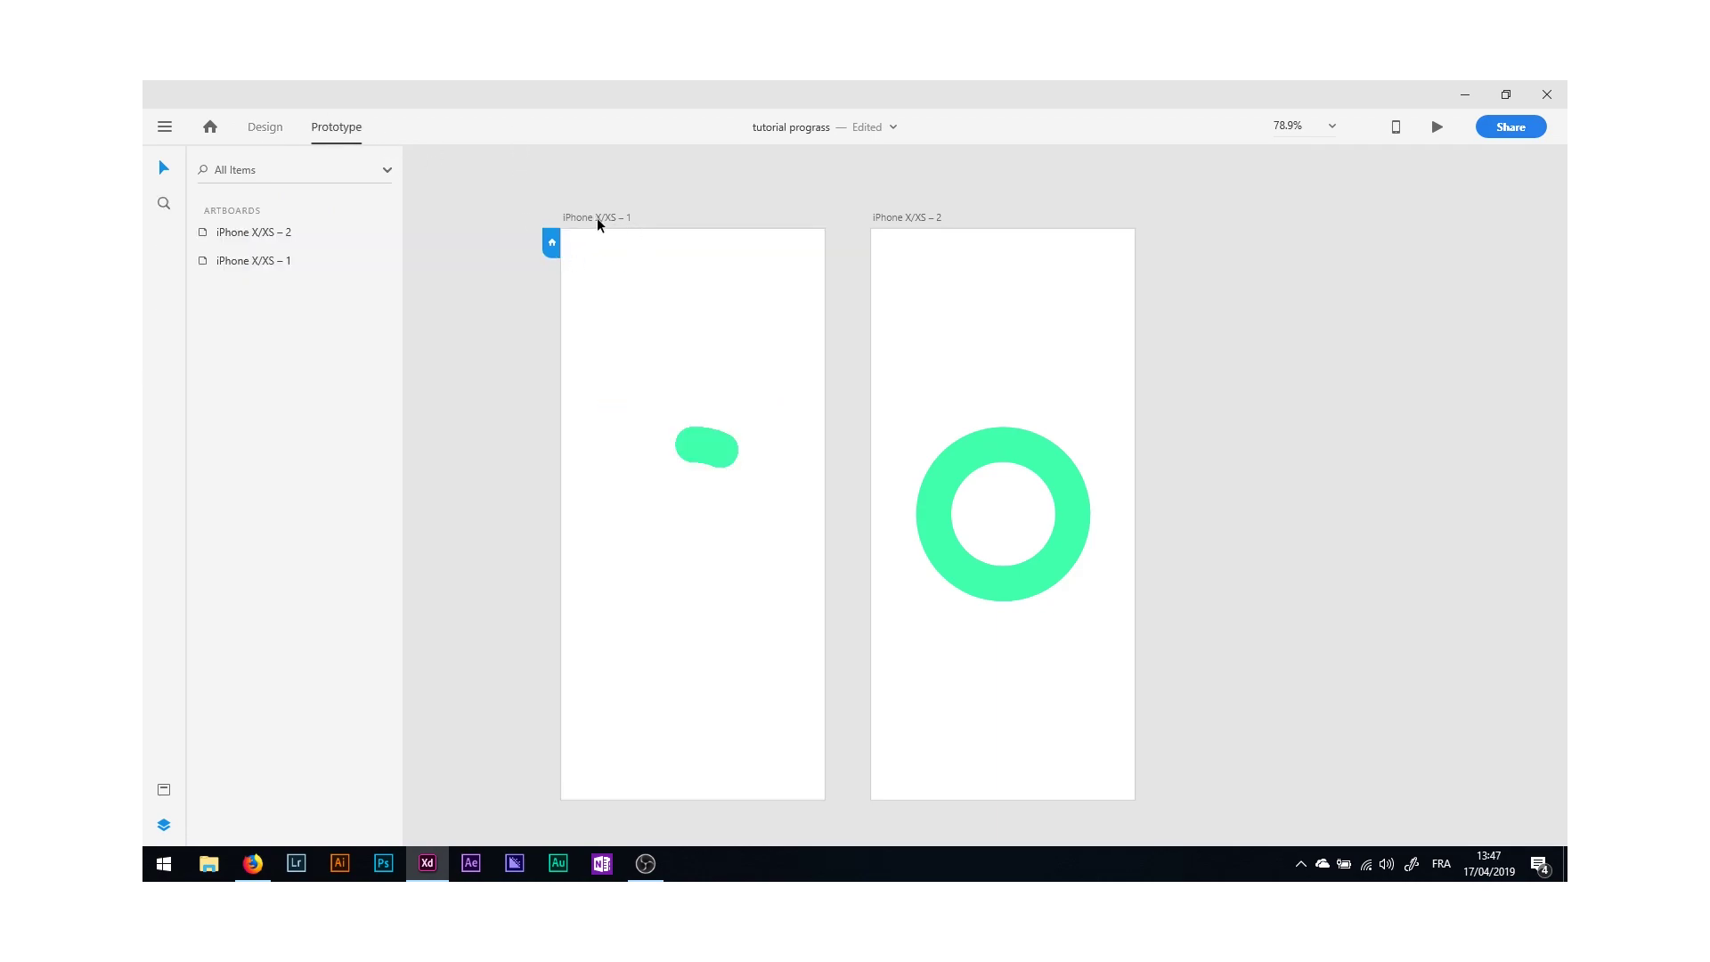
{"action": "left_click", "coordinate": [597, 218]}
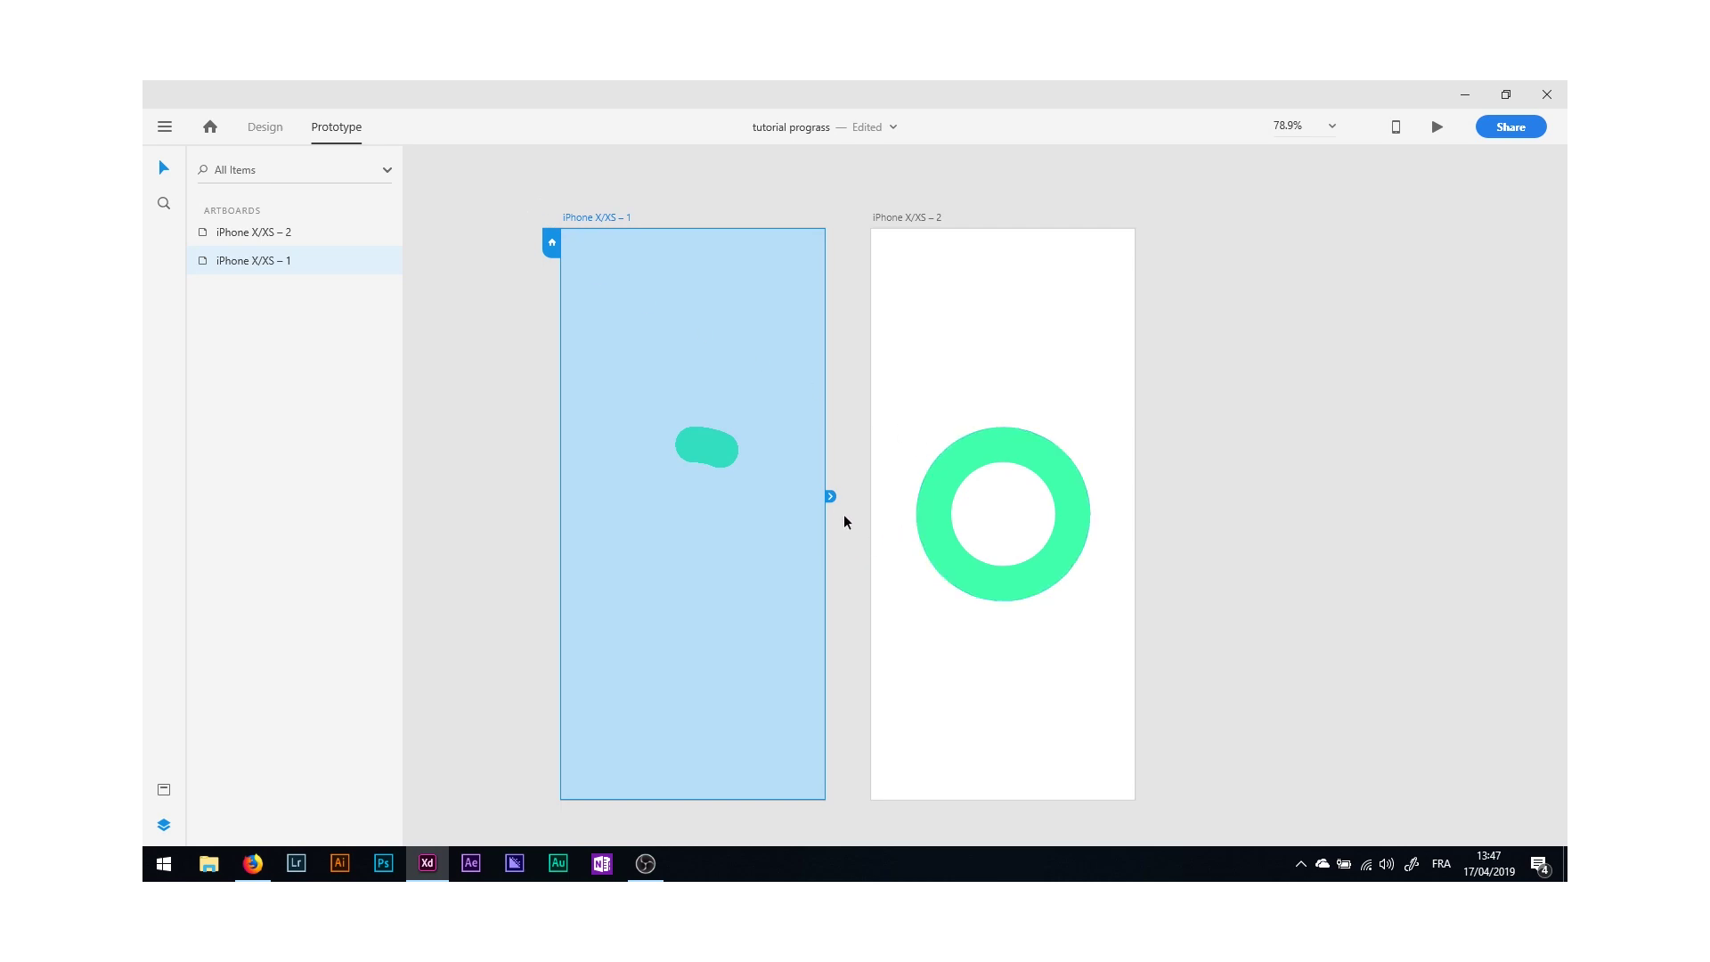
{"action": "left_click_drag", "start_coordinate": [830, 497], "coordinate": [977, 521]}
Set the link to a Time trigger (0.5 s delay), Auto-Animate, Ease In-Out, 2 s duration.
{"action": "left_click", "coordinate": [865, 514]}
{"action": "scroll", "coordinate": [885, 489], "scroll_direction": "down", "scroll_amount": 3}
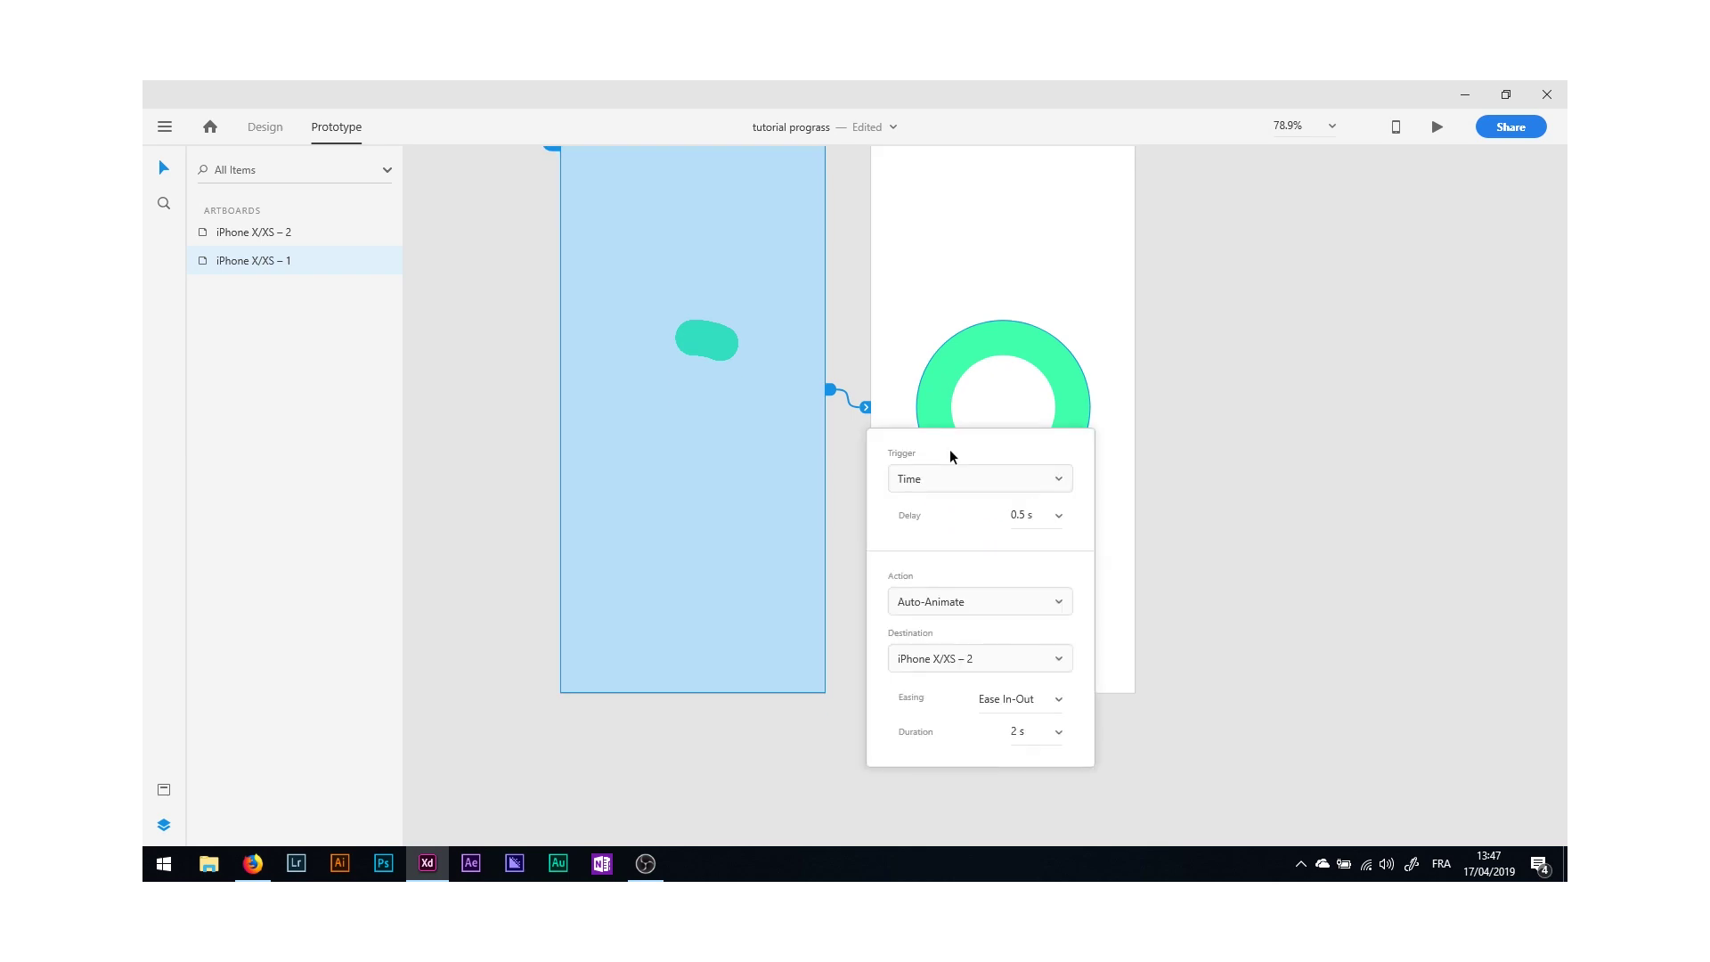
{"action": "left_click", "coordinate": [953, 482]}
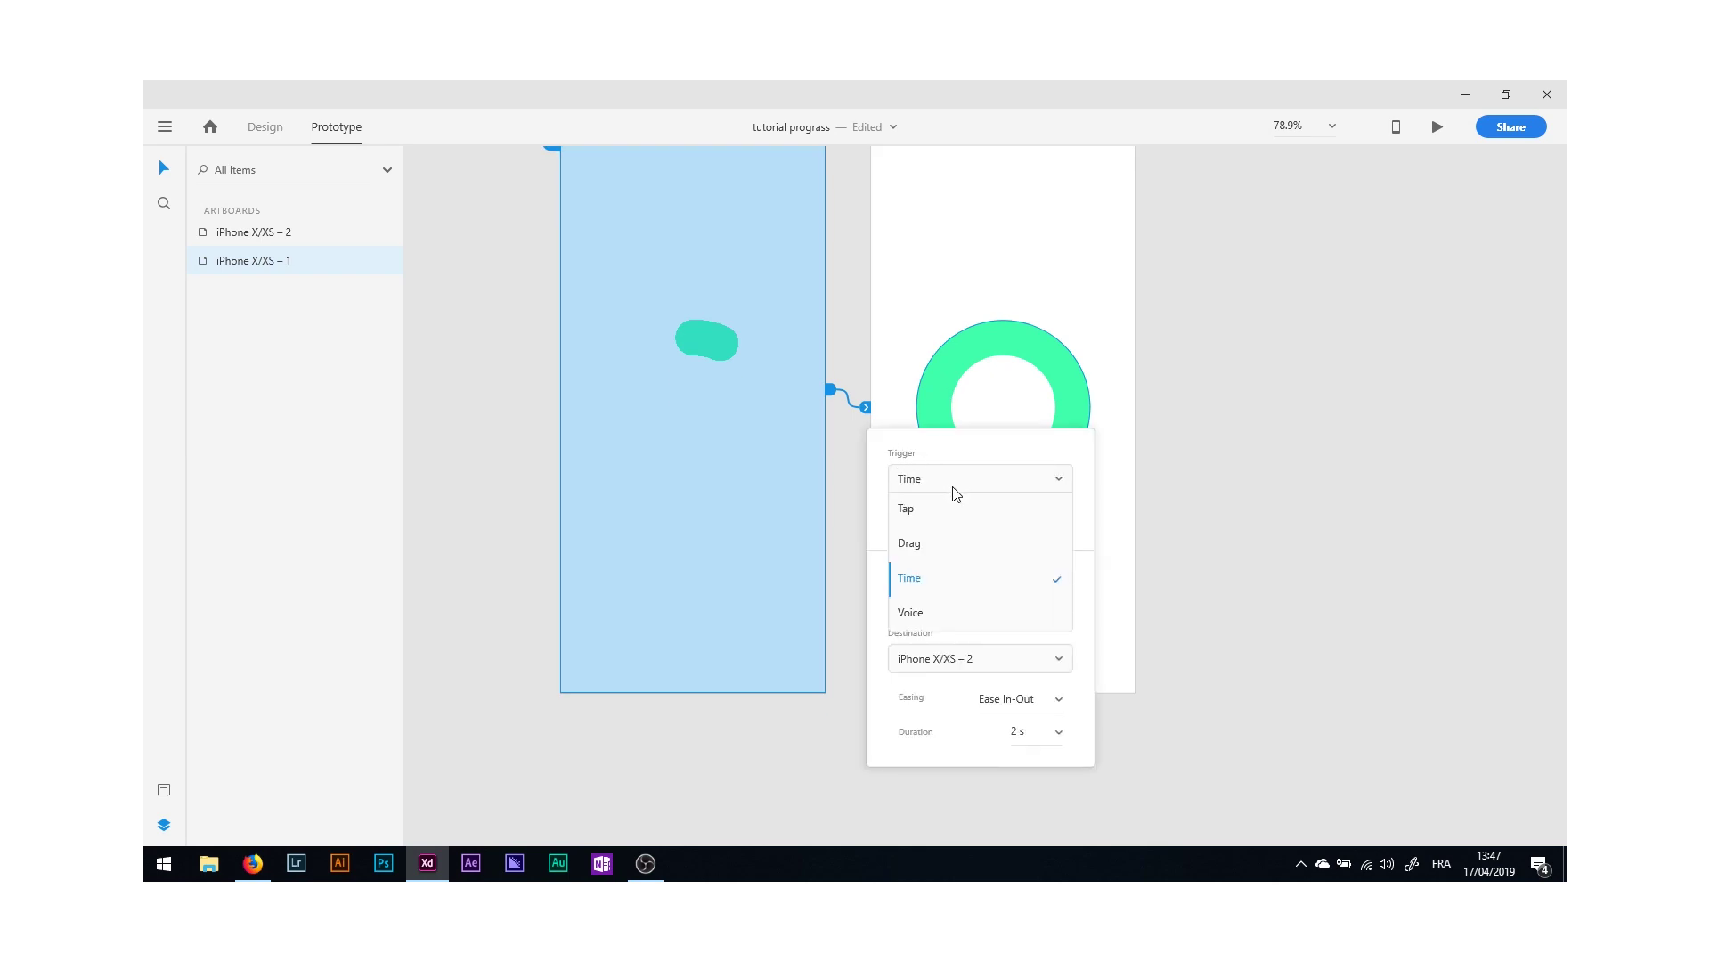
{"action": "left_click", "coordinate": [957, 584]}
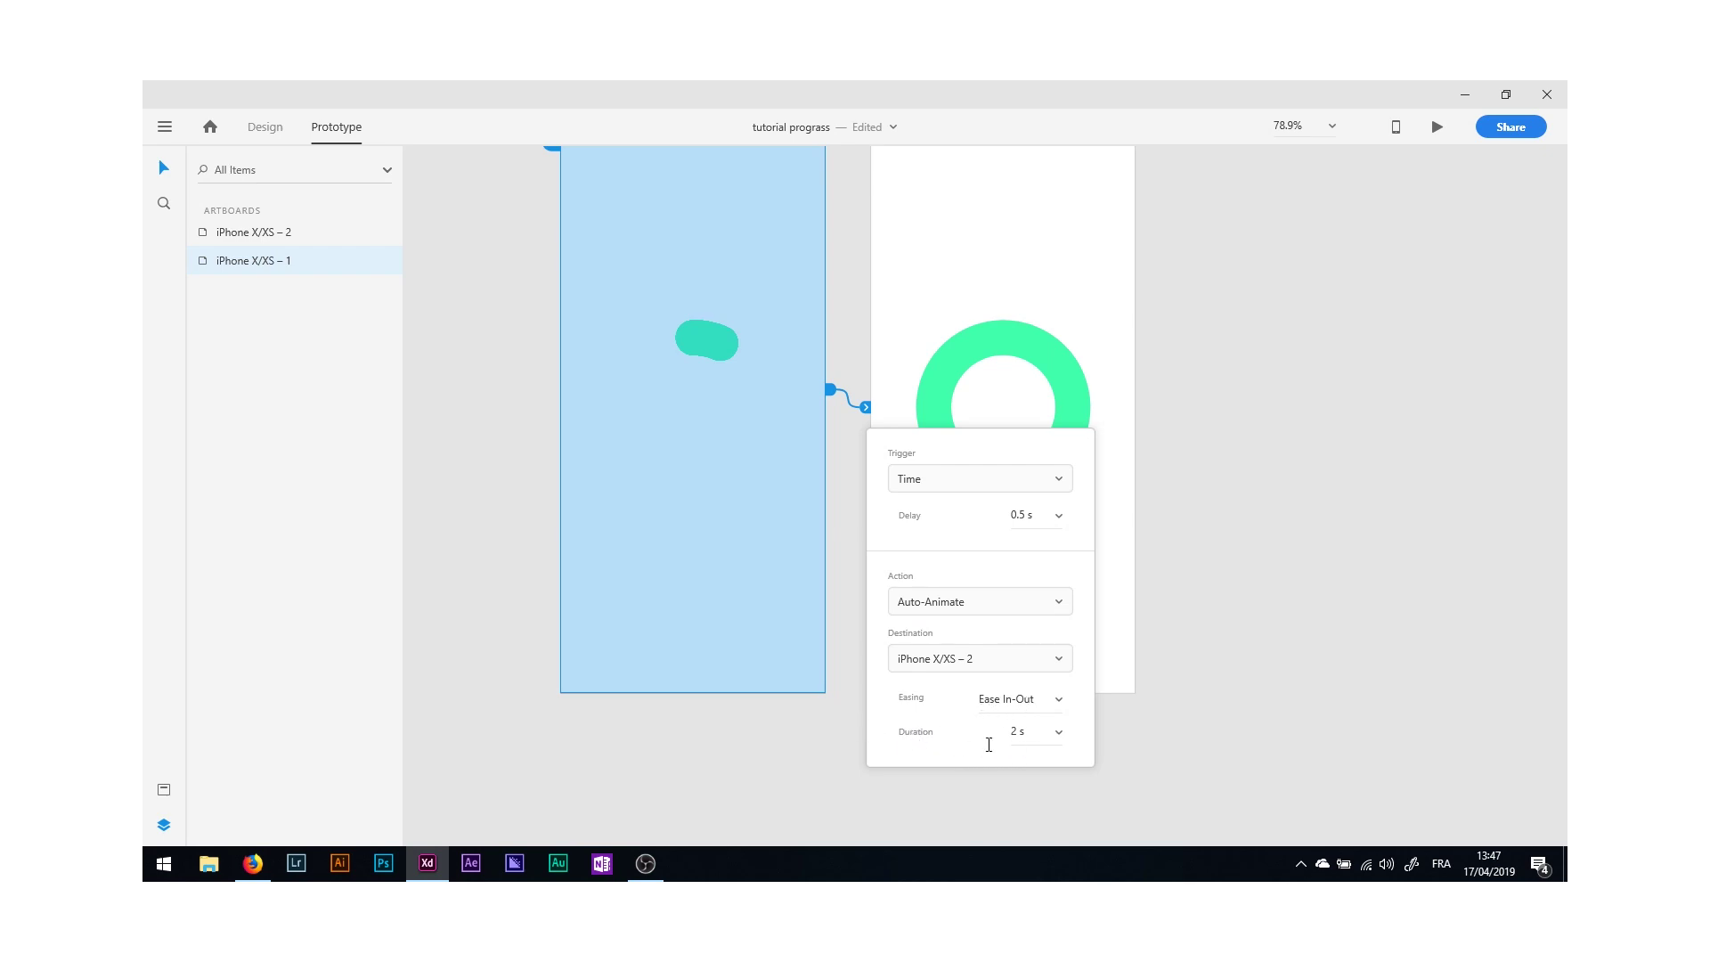
{"action": "left_click", "coordinate": [1030, 732]}
{"action": "key", "text": "Down"}
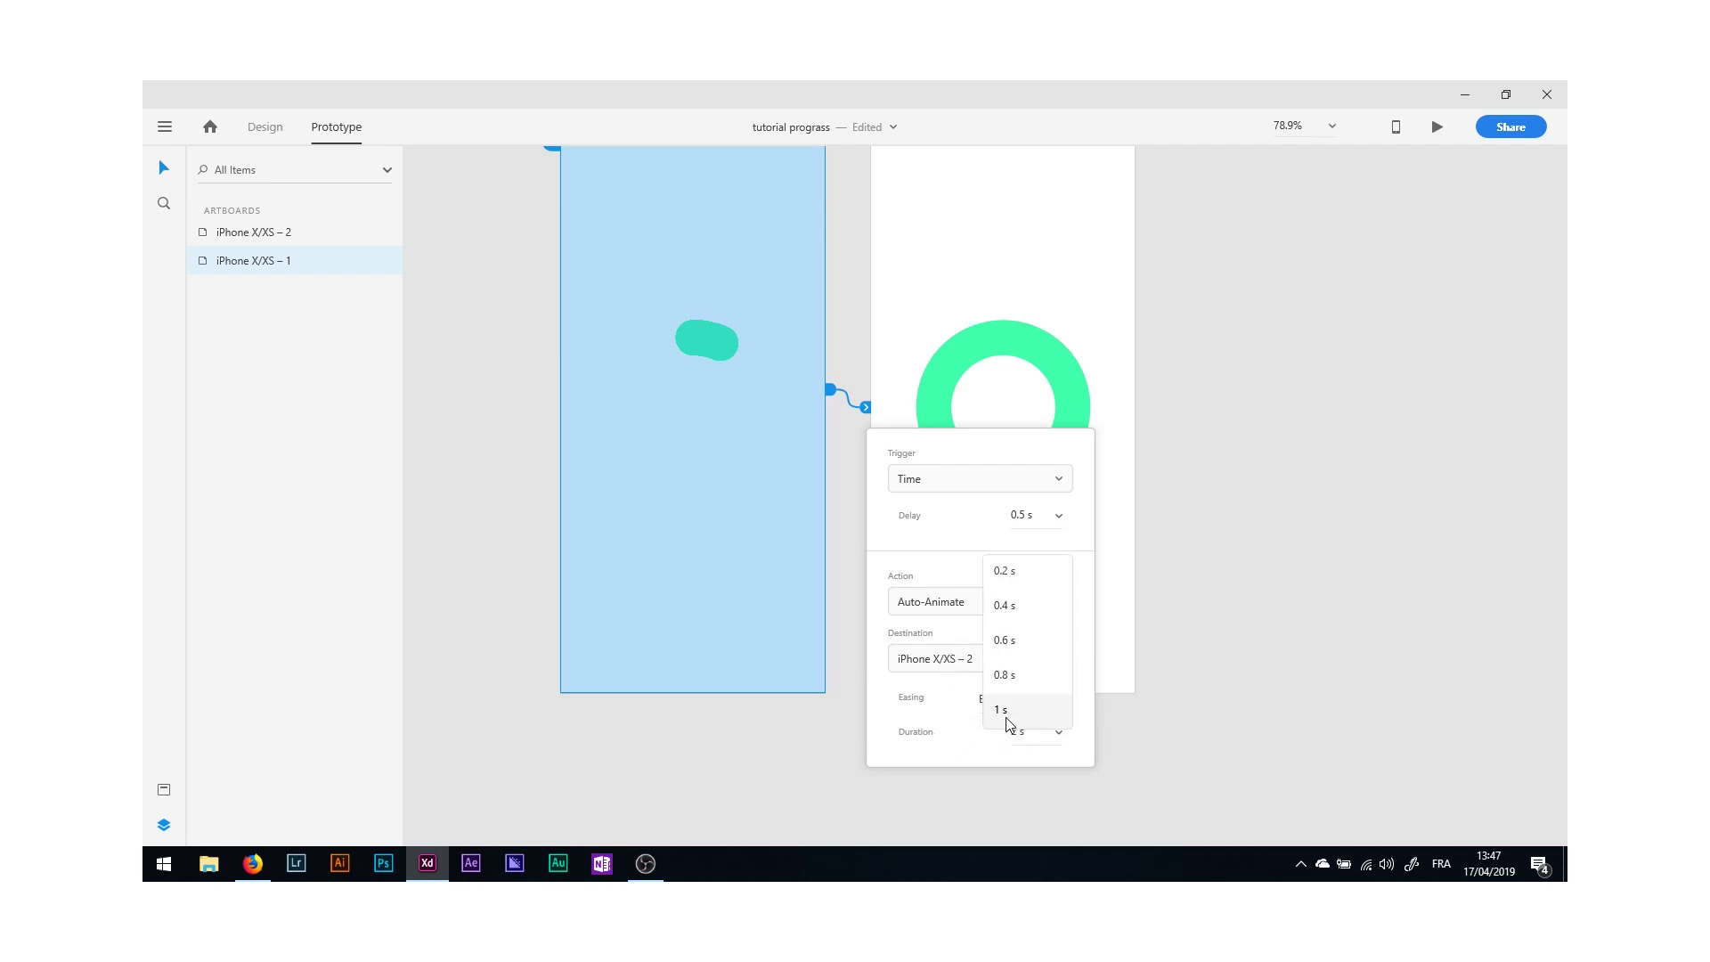
{"action": "key", "text": "Escape"}
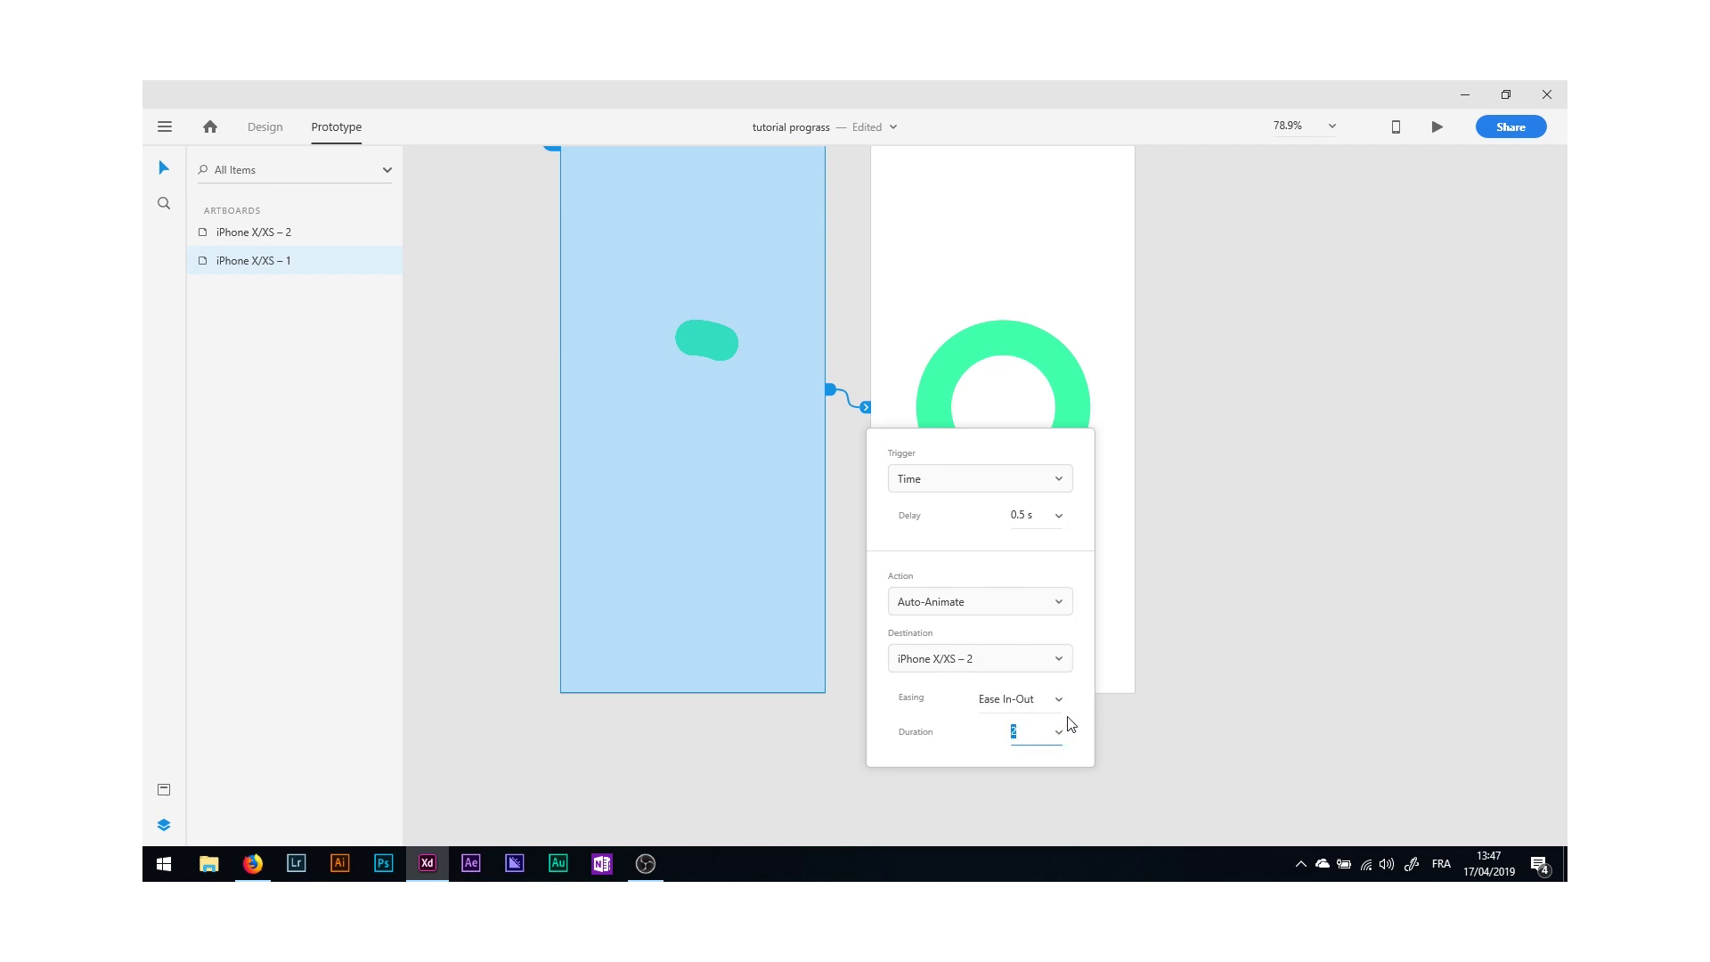
Close the interaction popup and start the Desktop Preview of the prototype.
{"action": "left_click", "coordinate": [1172, 627]}
{"action": "left_click", "coordinate": [1436, 127]}
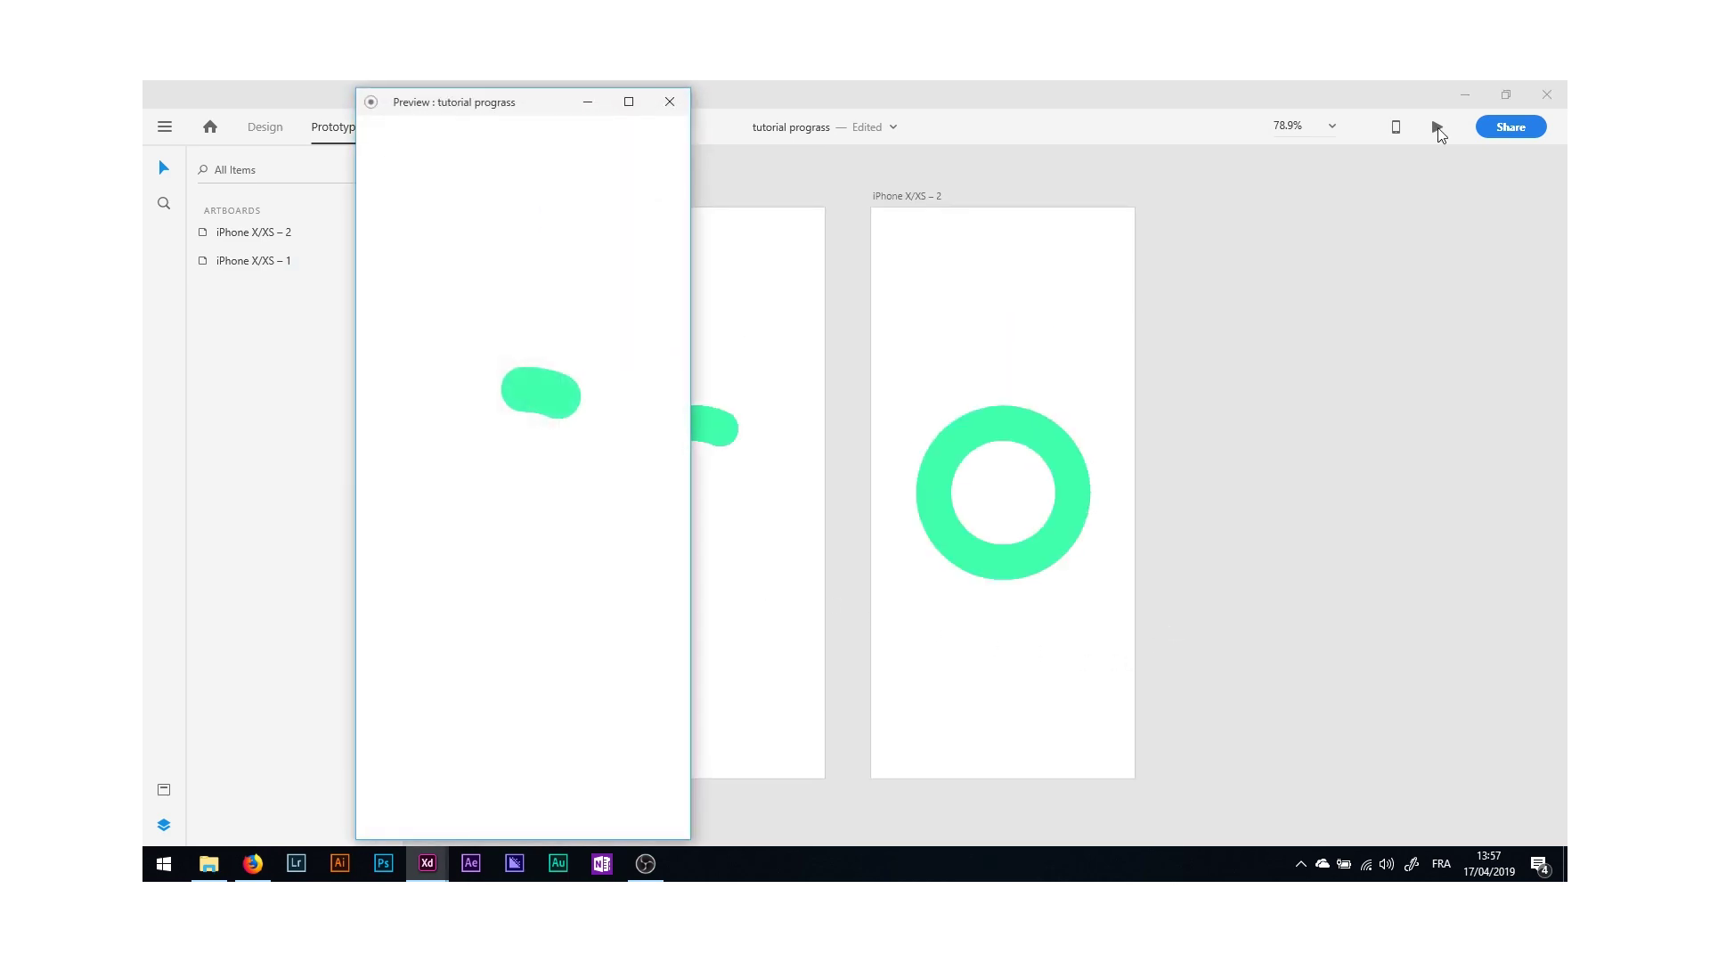